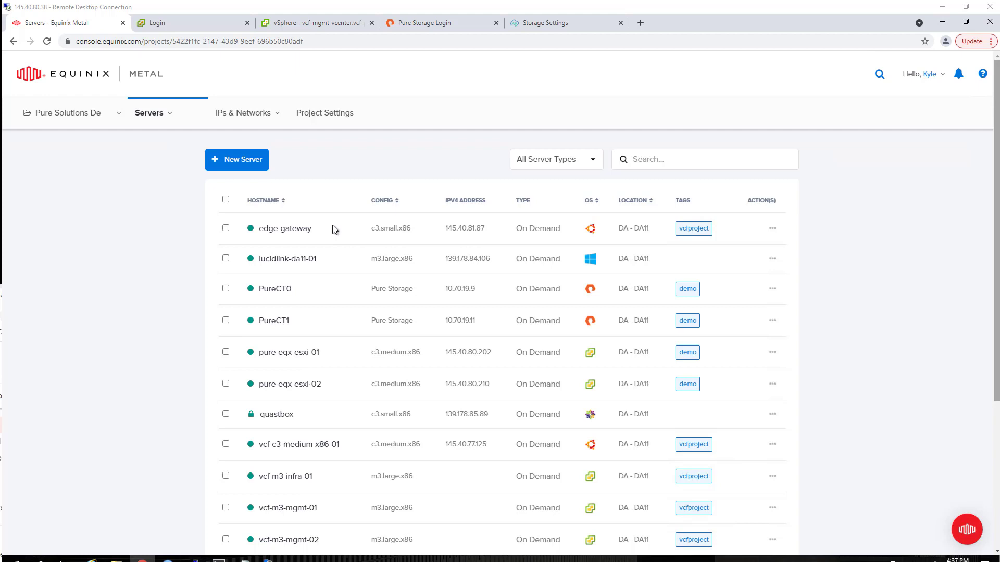
# Step: Start a new on-demand server deployment in Equinix Metal
pyautogui.scroll(-1, 329, 222)
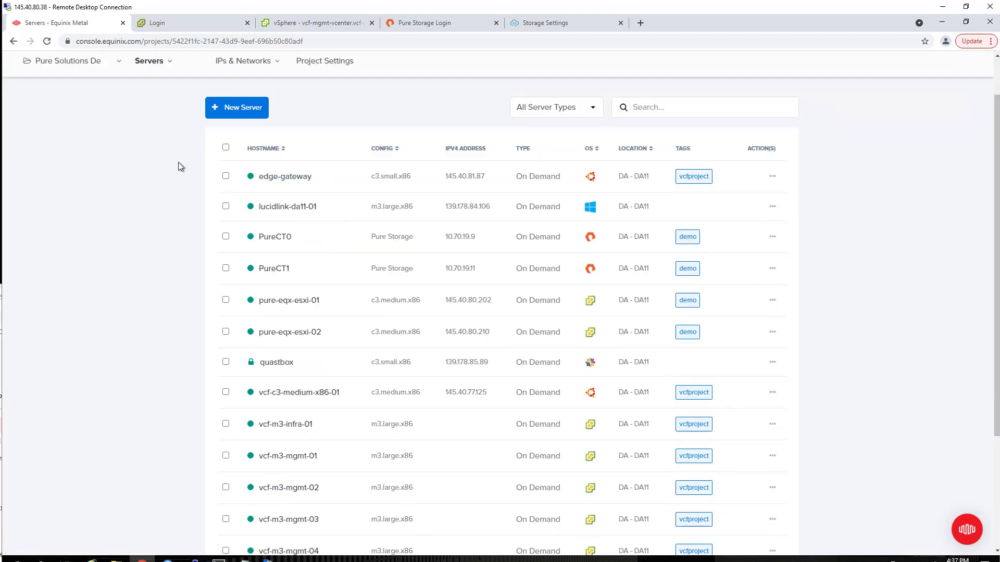
pyautogui.scroll(-2, 178, 166)
pyautogui.scroll(1, 178, 167)
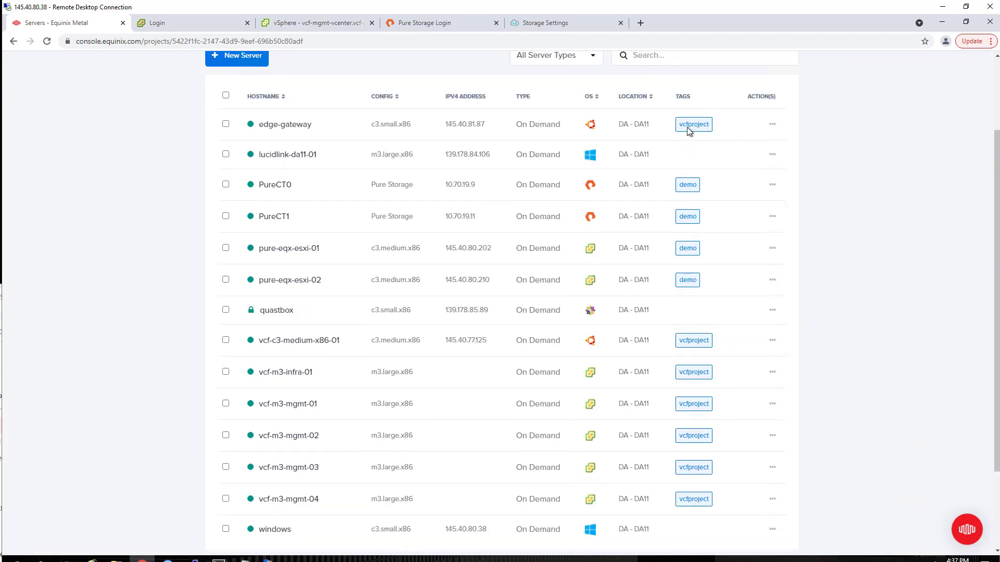
pyautogui.scroll(2, 640, 130)
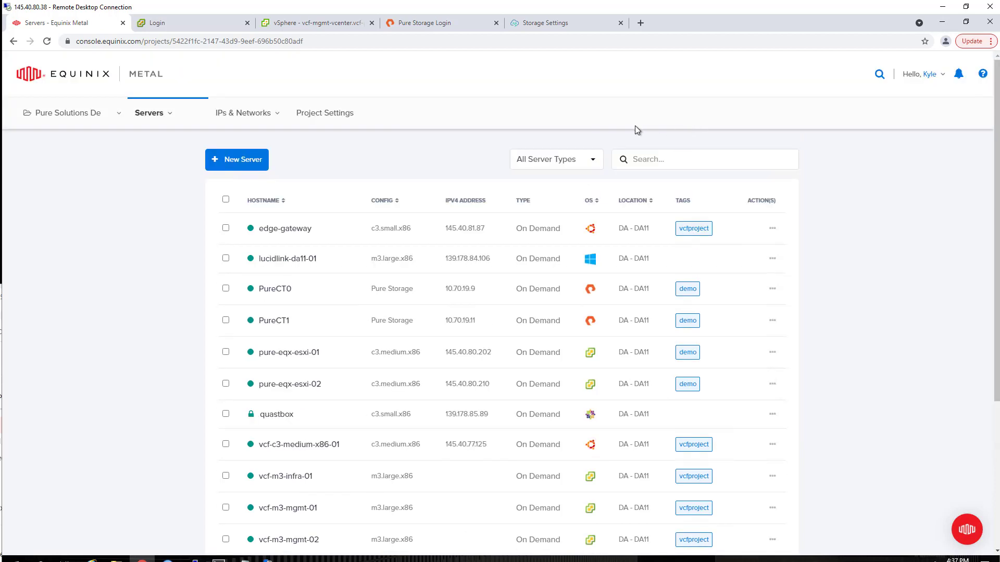
pyautogui.moveTo(236, 113)
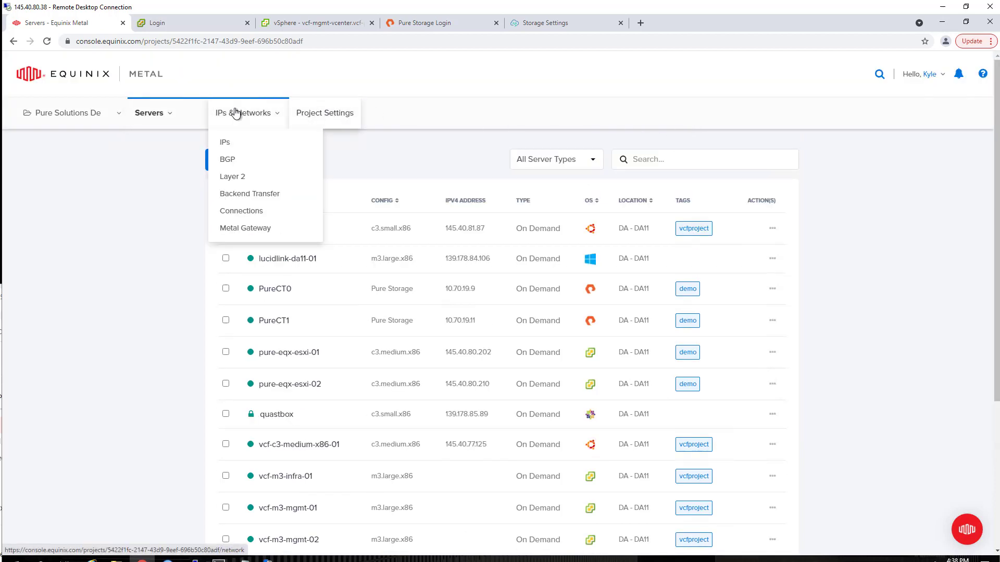
pyautogui.moveTo(168, 115)
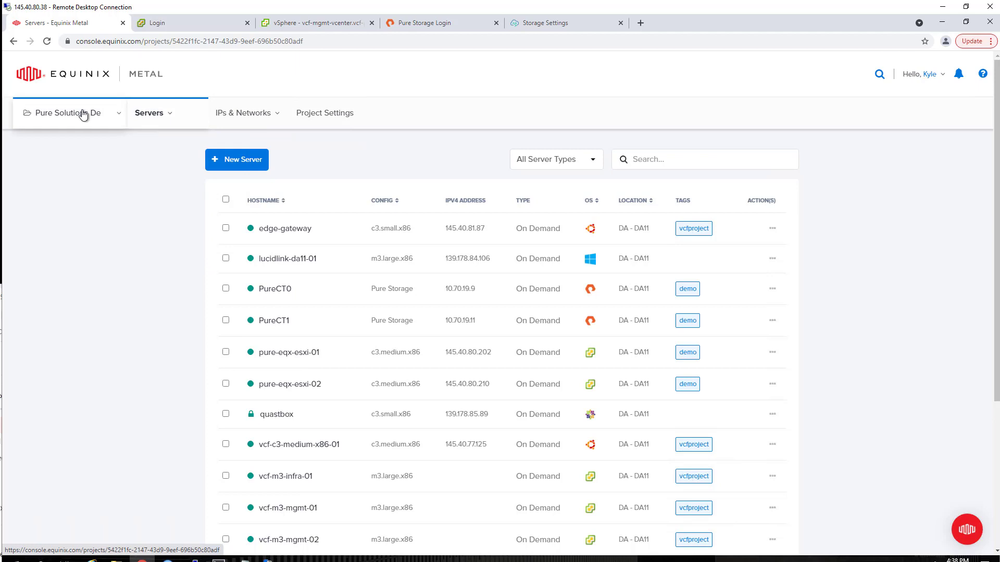
pyautogui.scroll(-1, 771, 209)
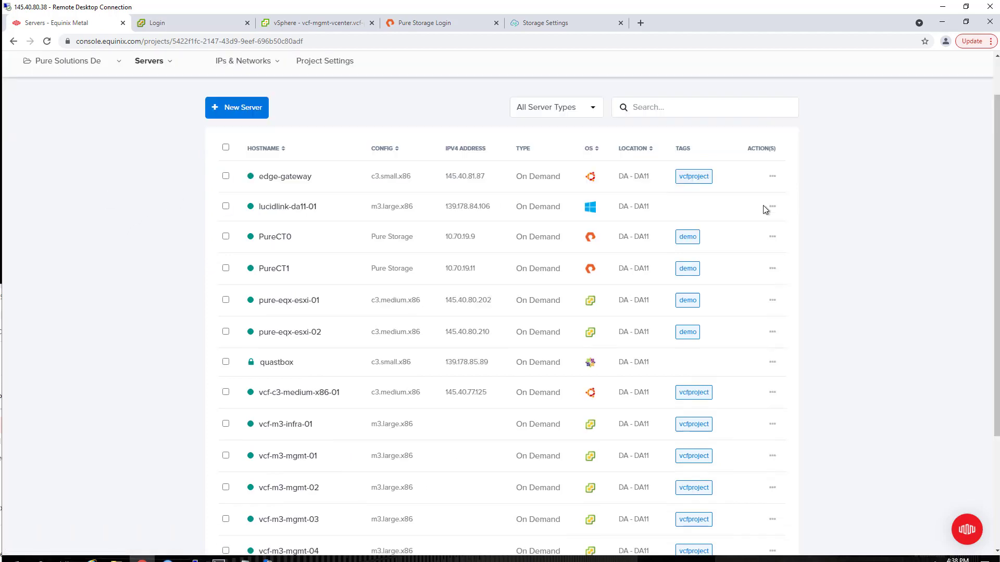
pyautogui.scroll(-1, 764, 208)
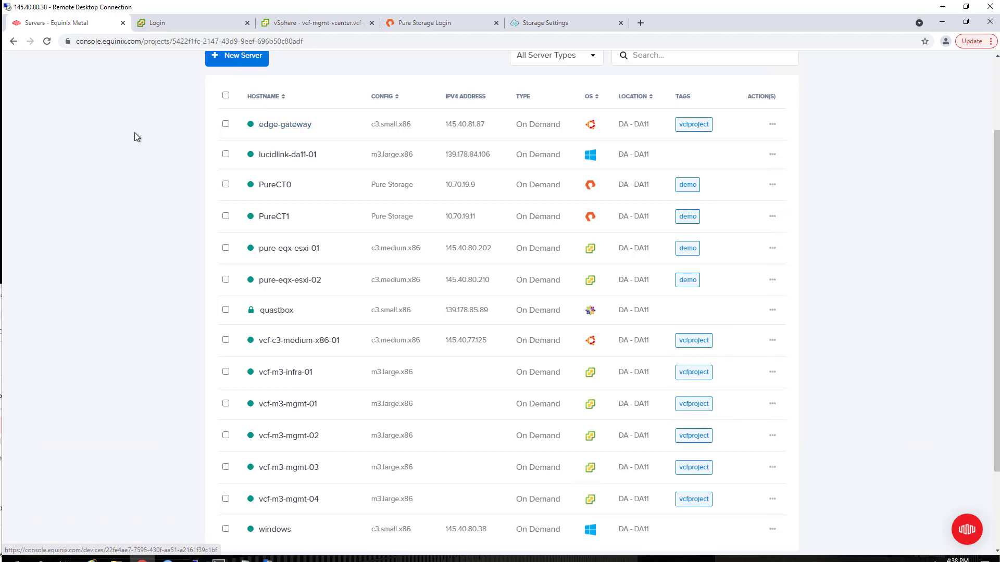
pyautogui.scroll(-1, 138, 132)
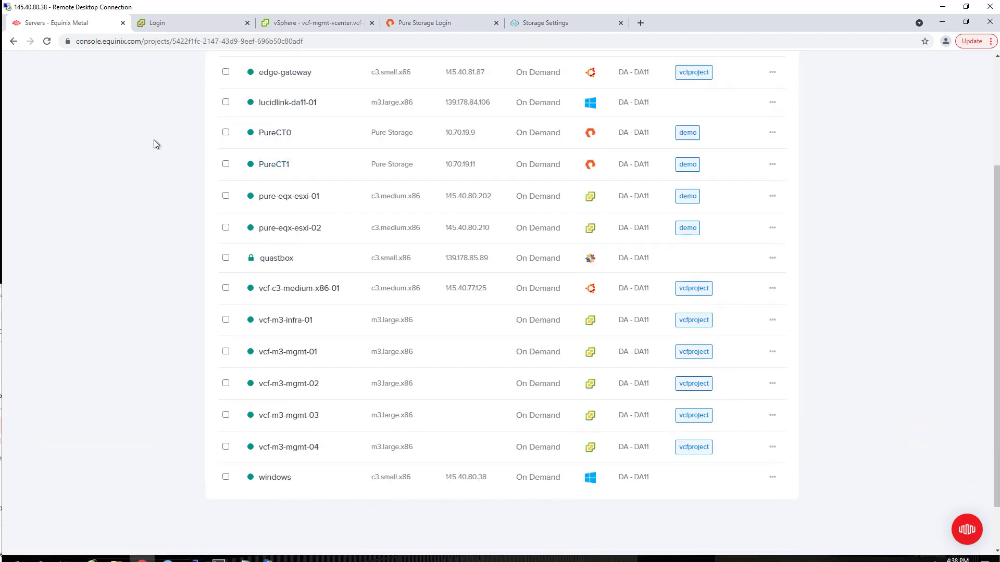
pyautogui.scroll(-1, 154, 143)
pyautogui.scroll(-1, 156, 143)
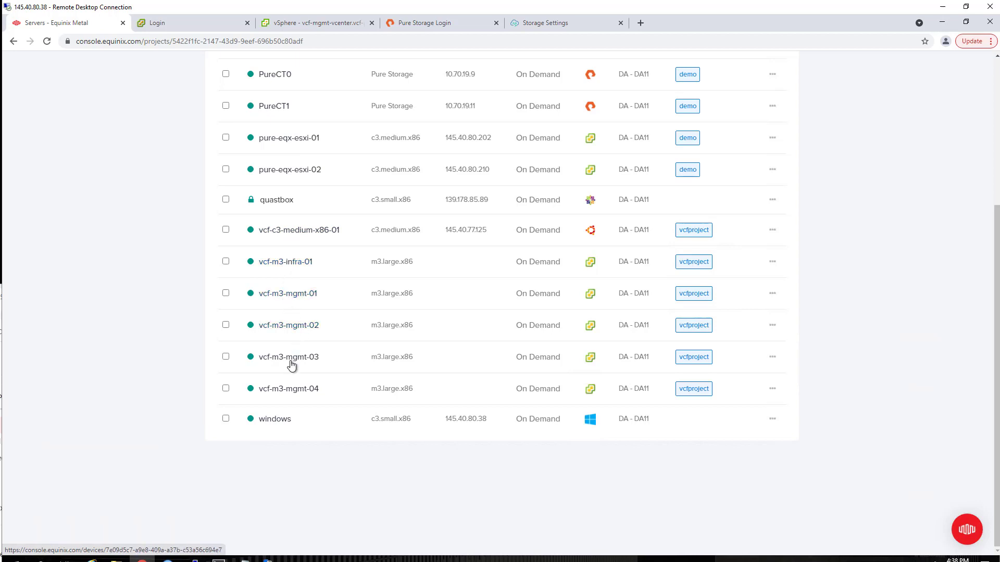
pyautogui.scroll(5, 244, 360)
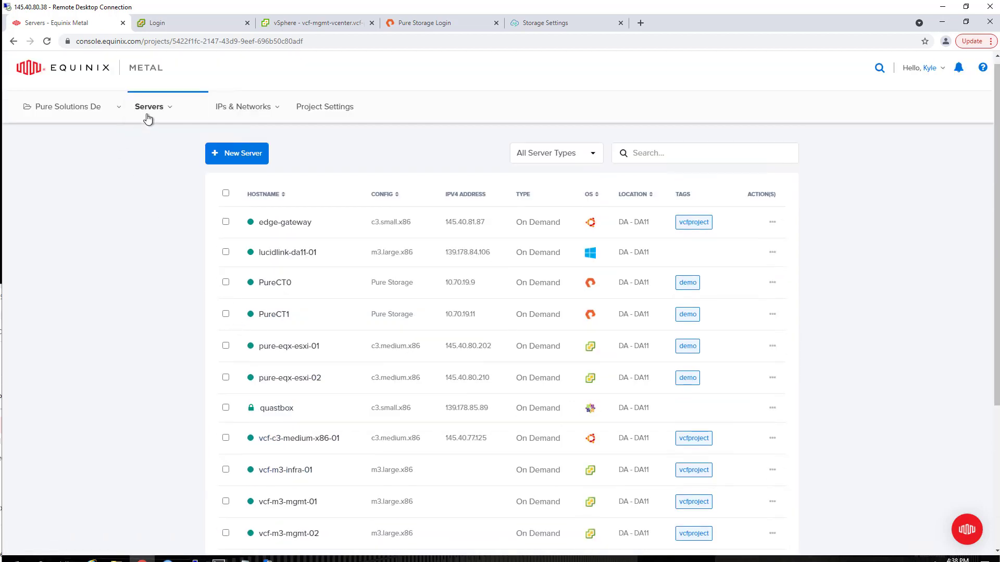
pyautogui.click(228, 158)
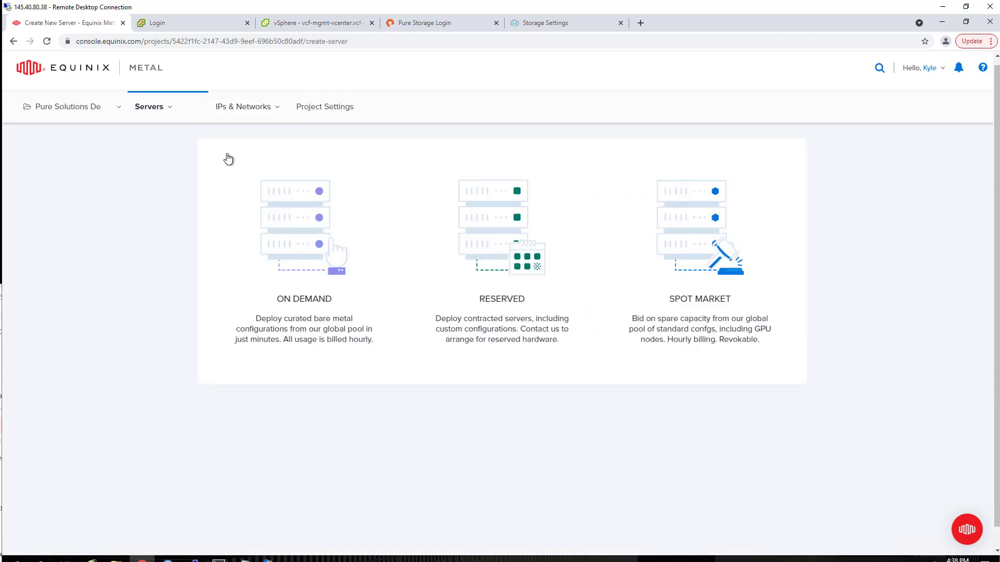
pyautogui.click(291, 235)
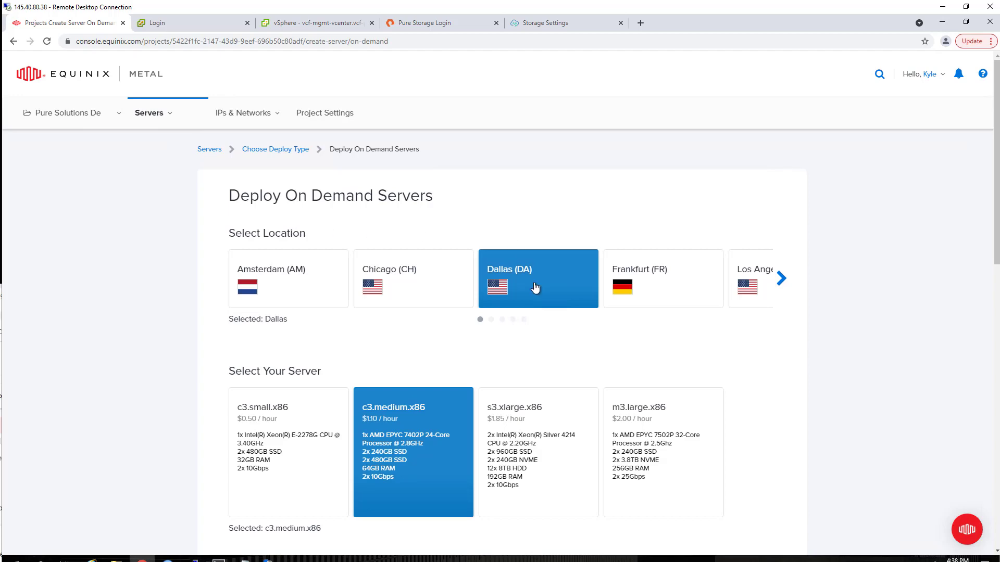
# Step: Select the m3.large.x86 configuration and VMware ESXi 7.0 VCF as the operating system
pyautogui.scroll(-1, 535, 284)
pyautogui.scroll(-1, 534, 280)
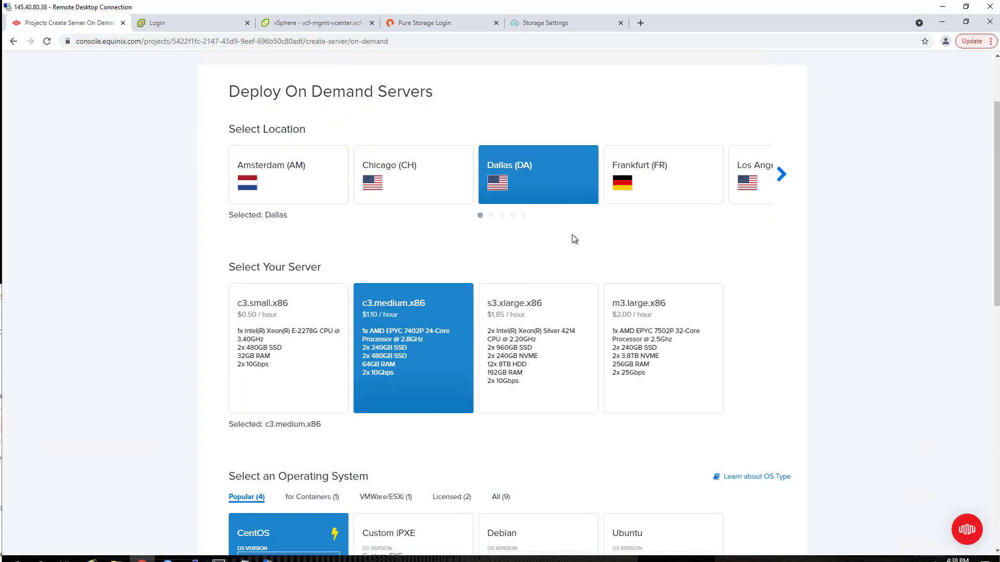
pyautogui.click(650, 316)
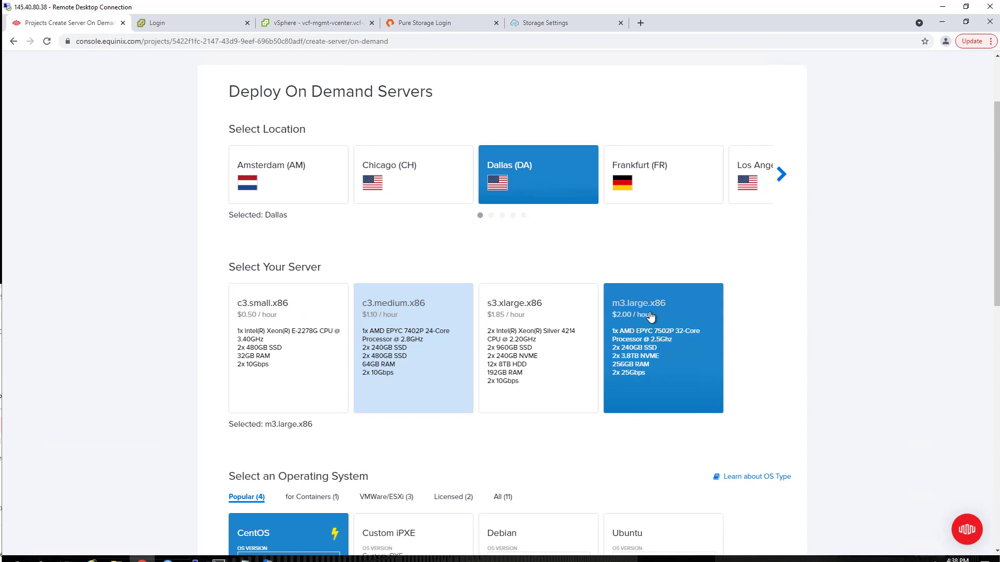
pyautogui.scroll(-1, 655, 256)
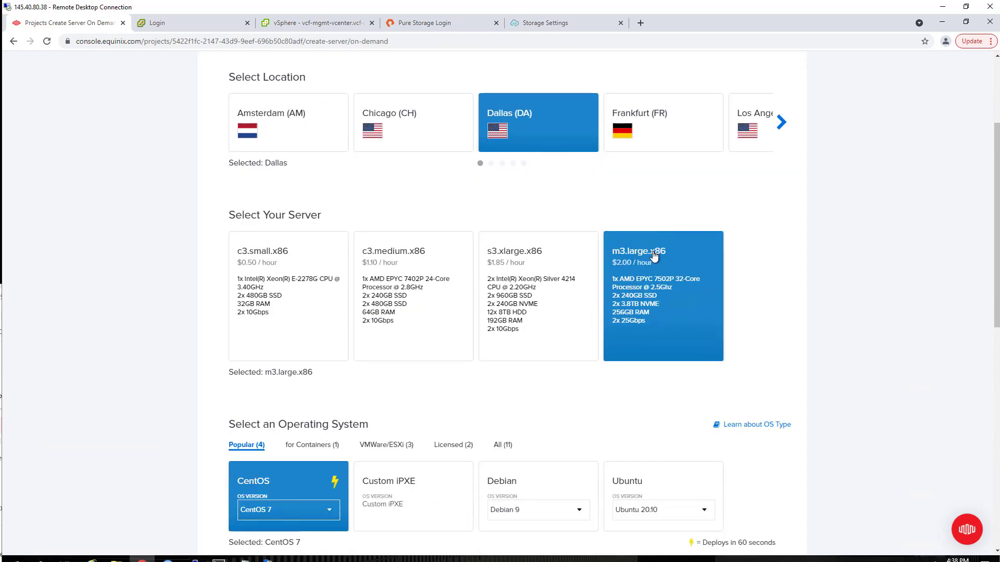
pyautogui.scroll(-1, 654, 257)
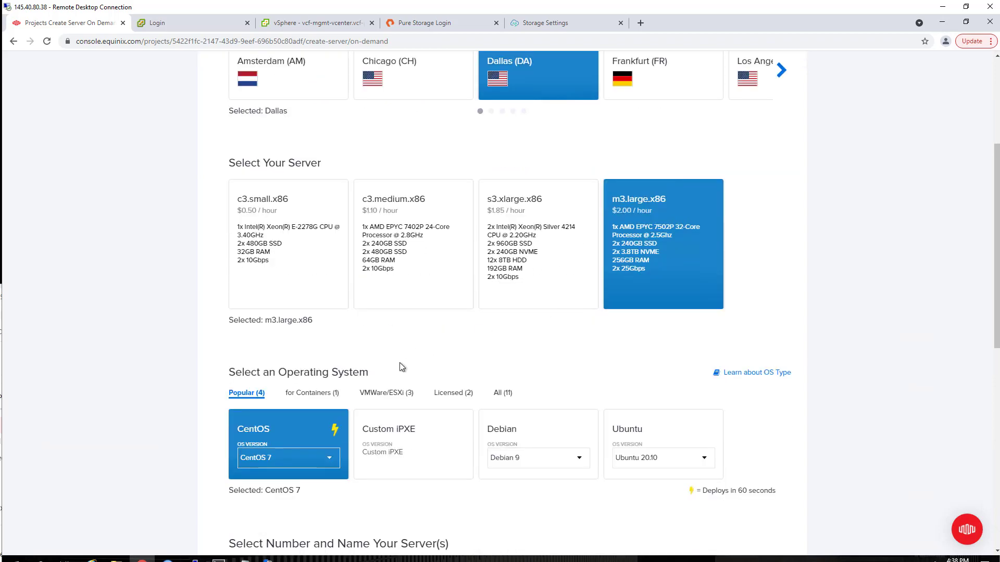
pyautogui.click(382, 393)
pyautogui.scroll(-1, 420, 341)
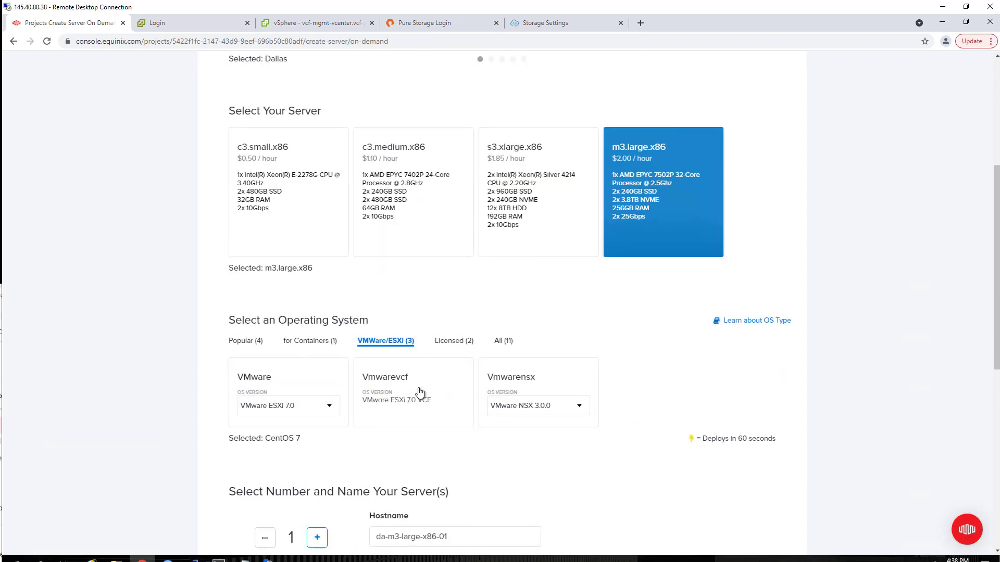
pyautogui.click(418, 392)
pyautogui.scroll(-1, 424, 359)
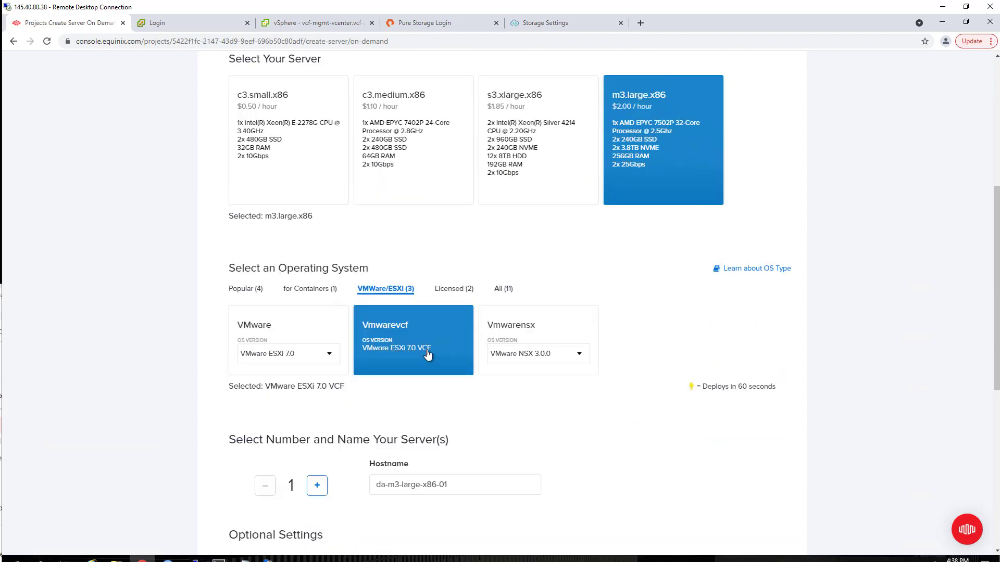
# Step: Replace the default hostname with vcf-workload-01
pyautogui.scroll(-1, 468, 436)
pyautogui.tripleClick(468, 433)
pyautogui.write('v')
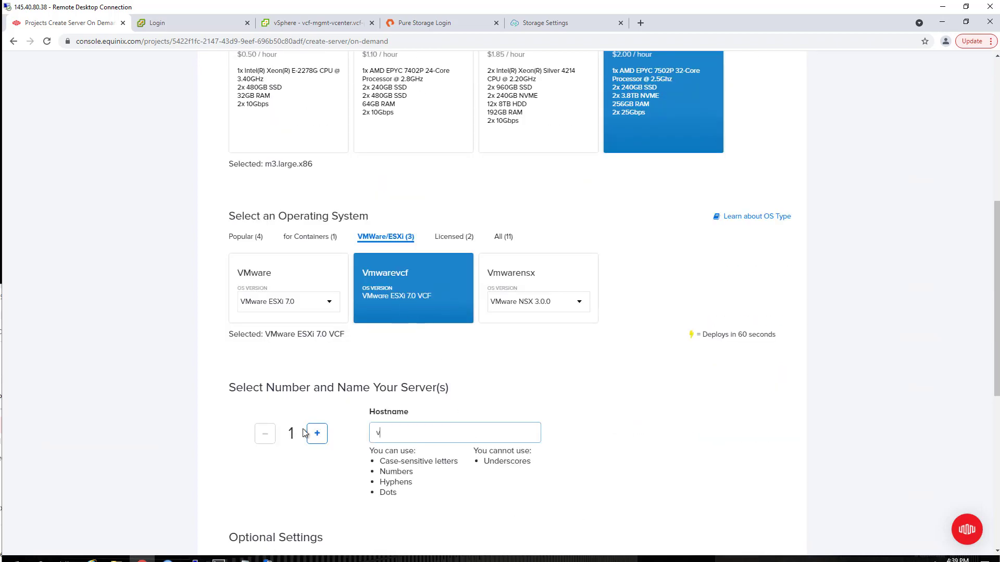
pyautogui.write('cf-workload-01')
# Step: Set the server quantity to 3, giving vcf-workload-01 to 03 at $6.00/hr
pyautogui.click(317, 434)
pyautogui.click(317, 434)
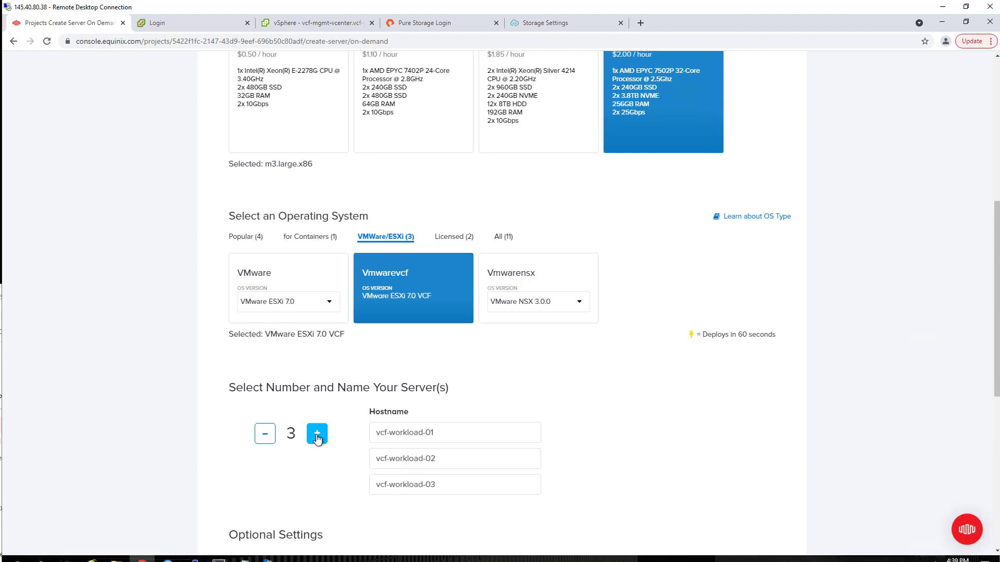
pyautogui.click(317, 434)
pyautogui.click(317, 435)
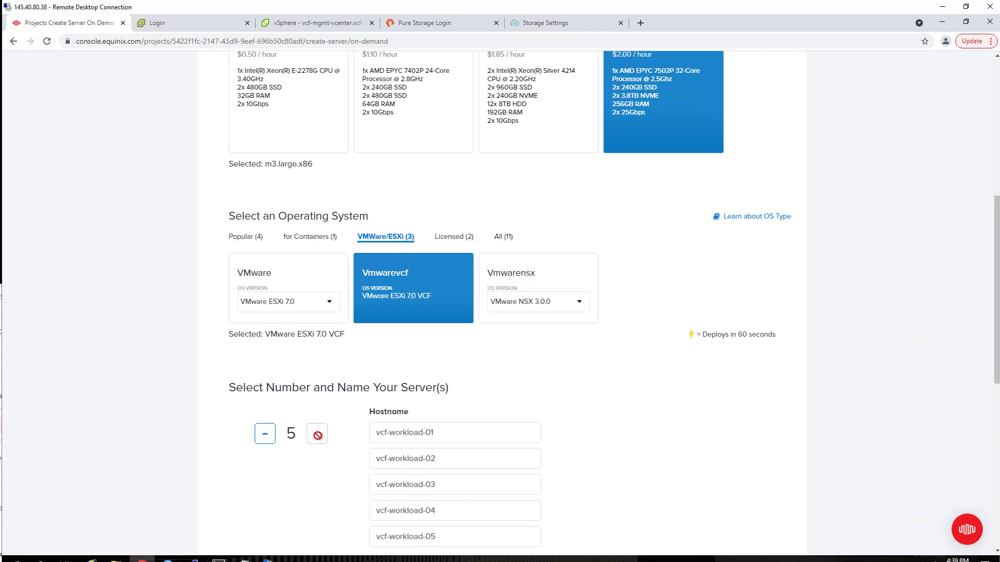
pyautogui.scroll(-2, 317, 435)
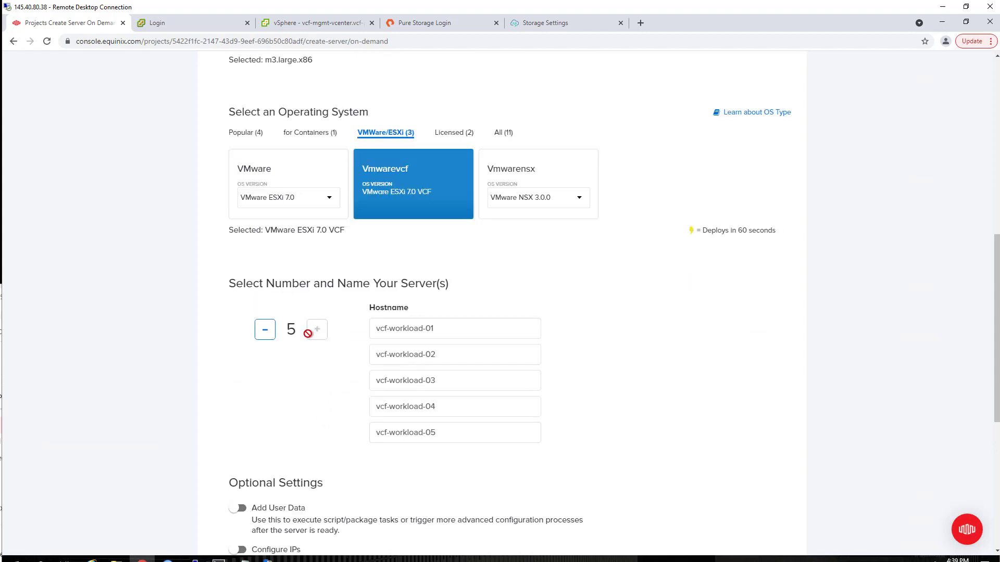
pyautogui.click(274, 330)
pyautogui.click(275, 330)
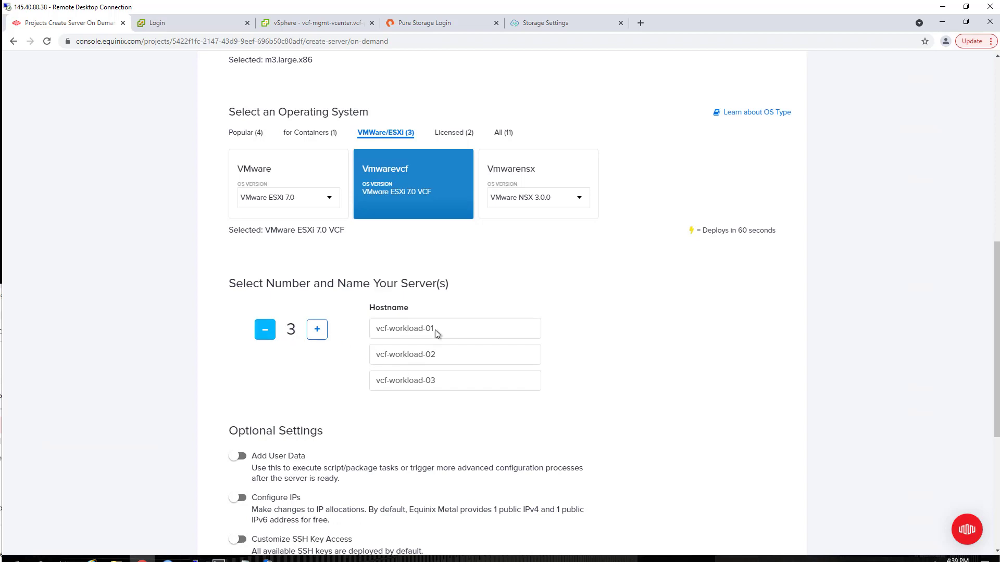
pyautogui.scroll(-2, 390, 387)
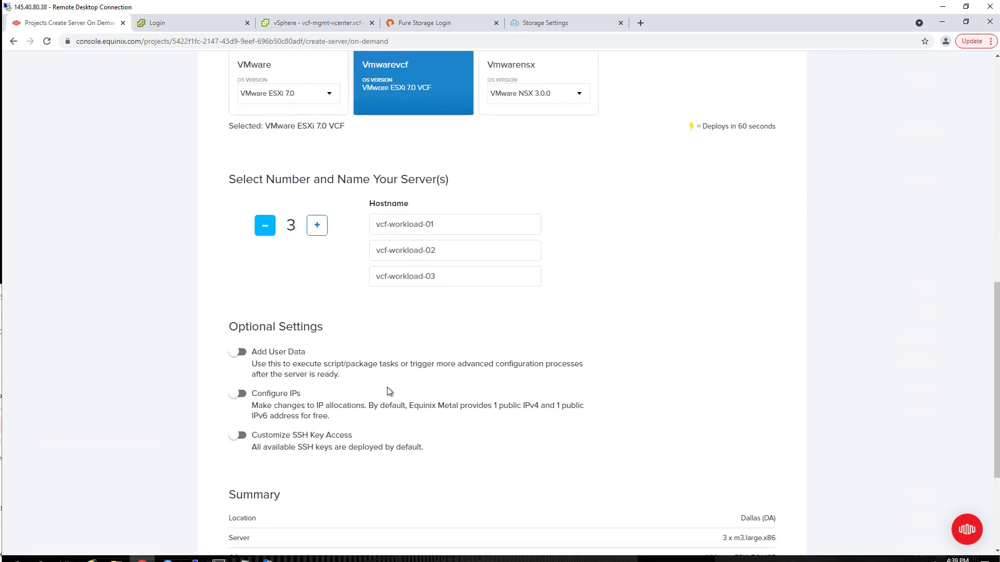
pyautogui.scroll(-1, 388, 391)
pyautogui.scroll(-2, 388, 391)
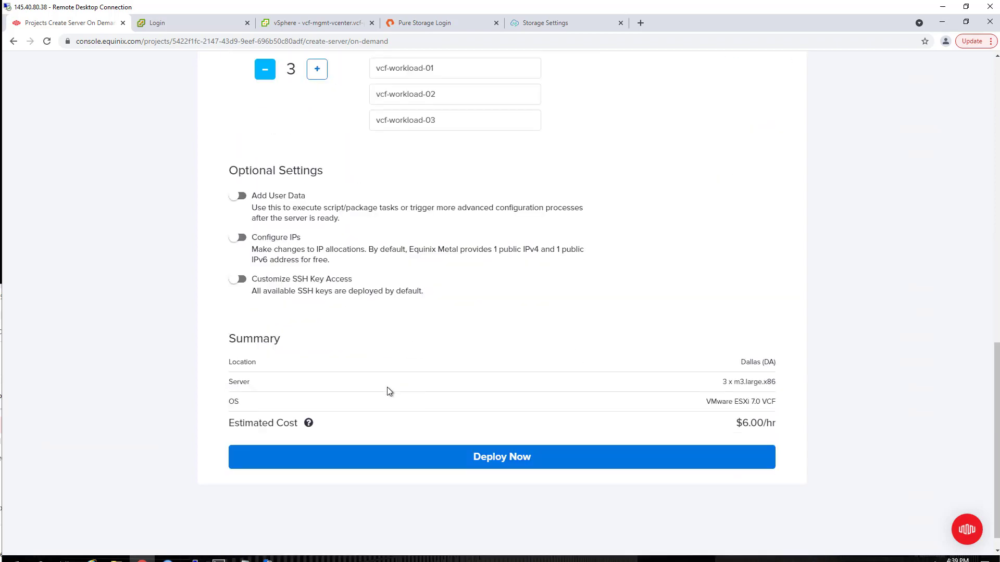
# Step: Deploy the three-server order and check vcf-workload-01's provisioning progress in the Servers list
pyautogui.click(521, 458)
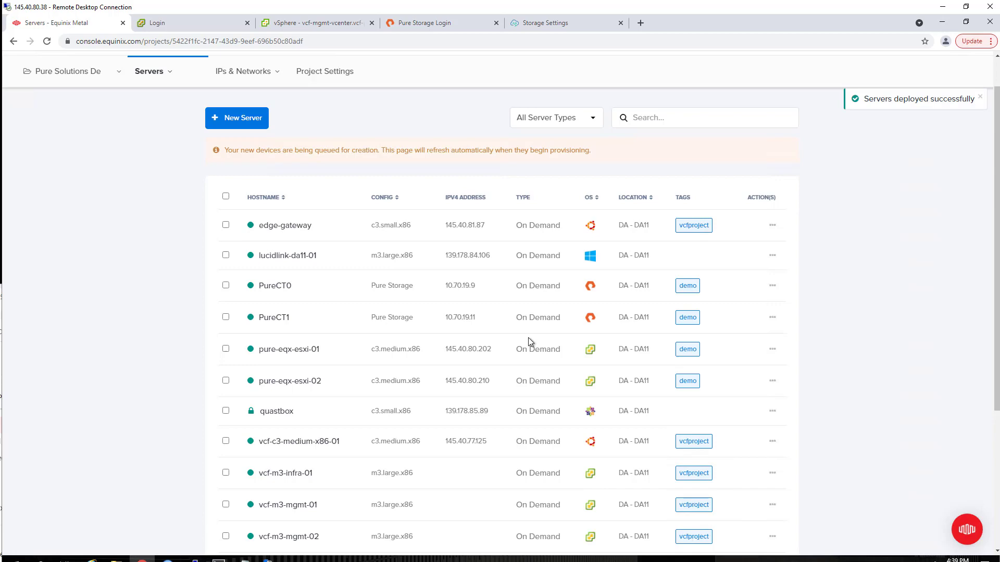
pyautogui.scroll(-1, 439, 288)
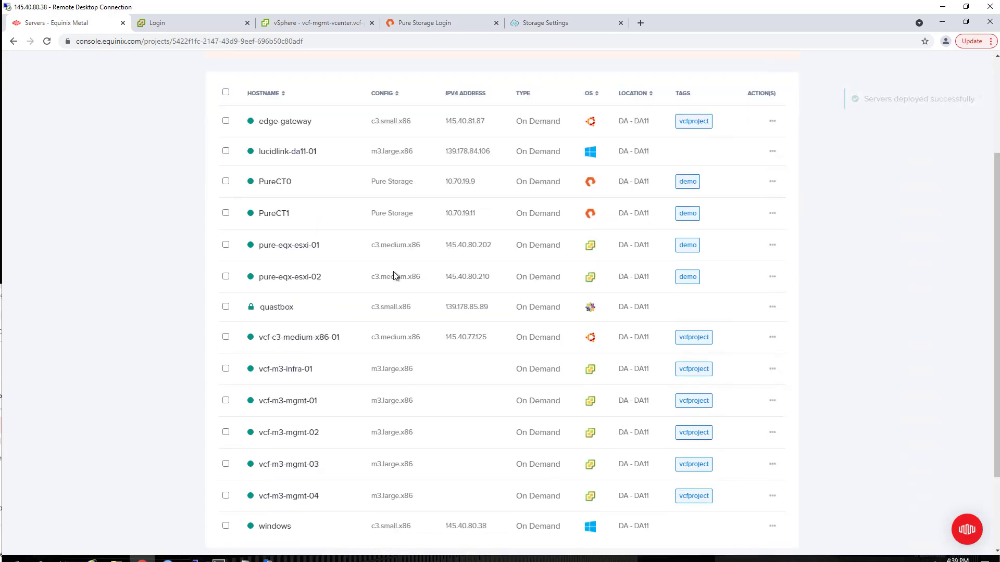
pyautogui.scroll(-2, 393, 270)
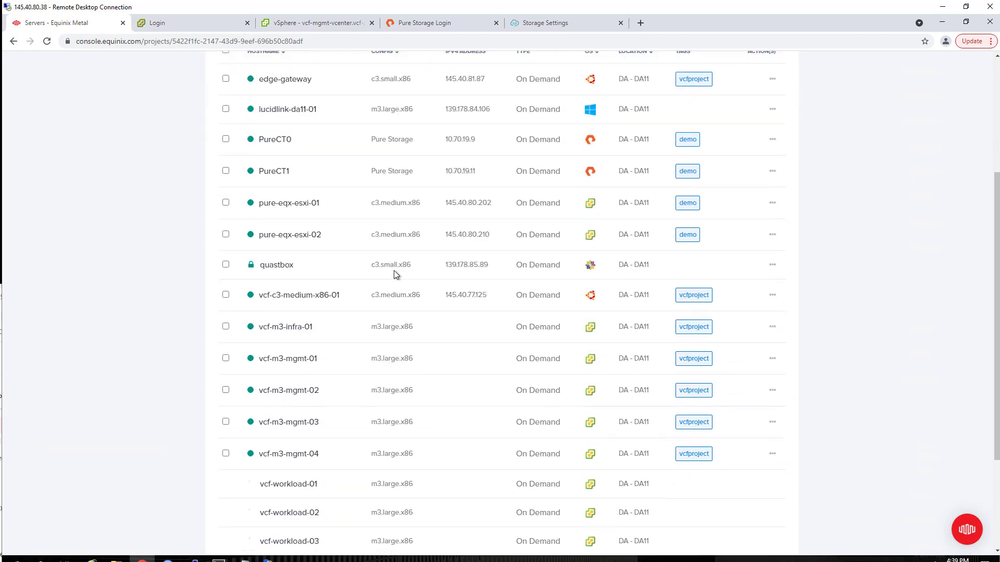
pyautogui.scroll(-1, 385, 411)
pyautogui.scroll(-1, 285, 436)
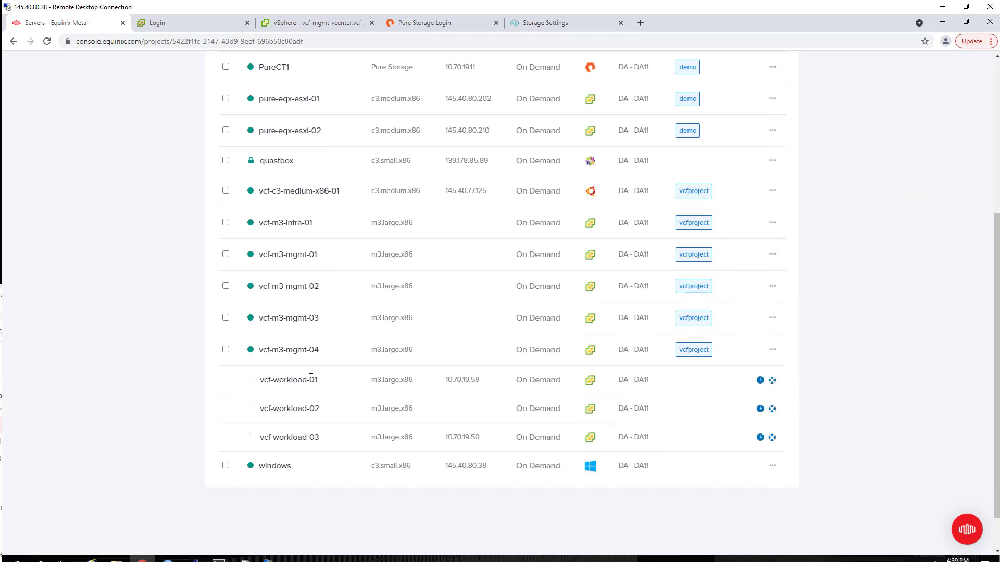
pyautogui.click(761, 381)
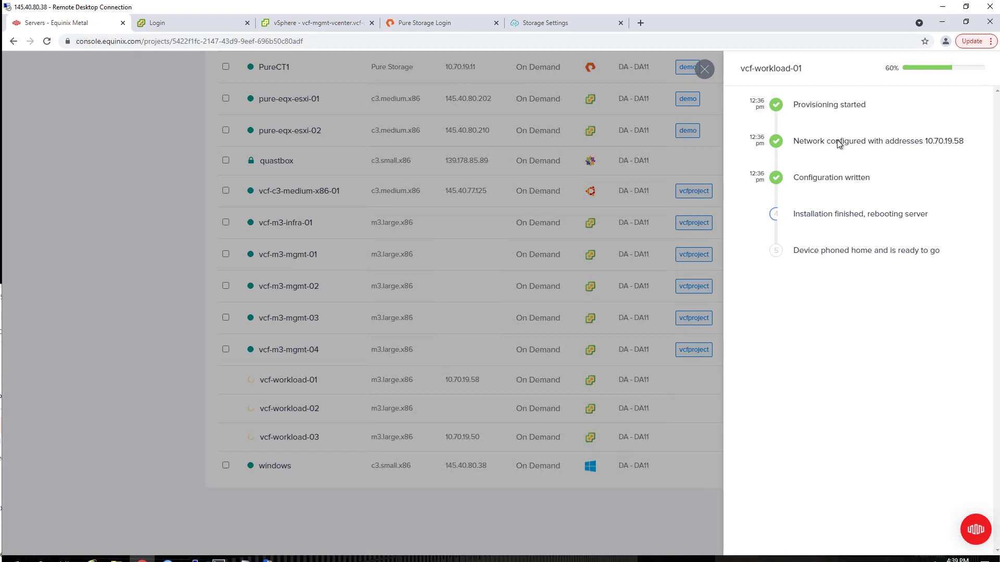
pyautogui.click(250, 436)
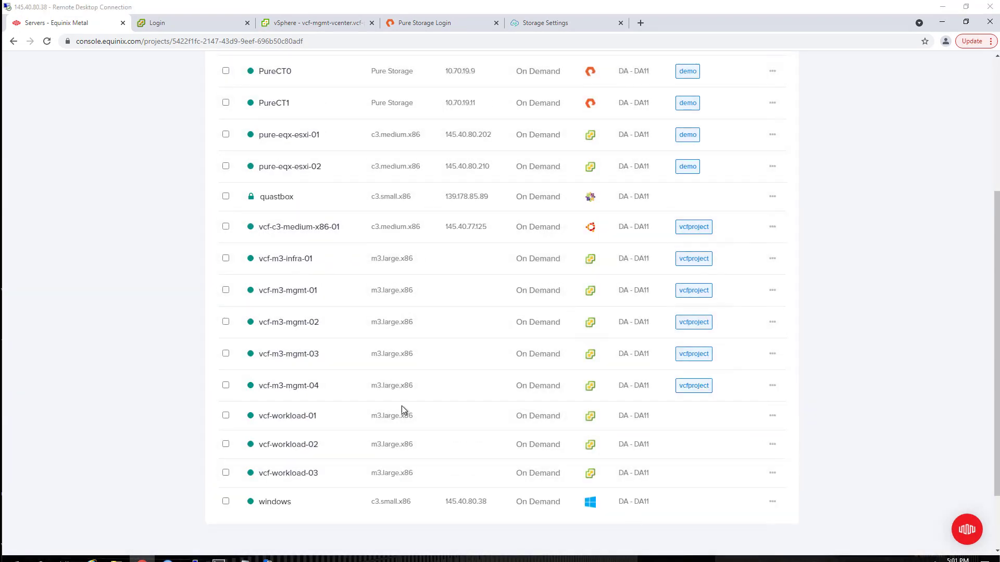
# Step: Open vcf-workload-01's details and copy its out-of-band console SSH command
pyautogui.click(305, 416)
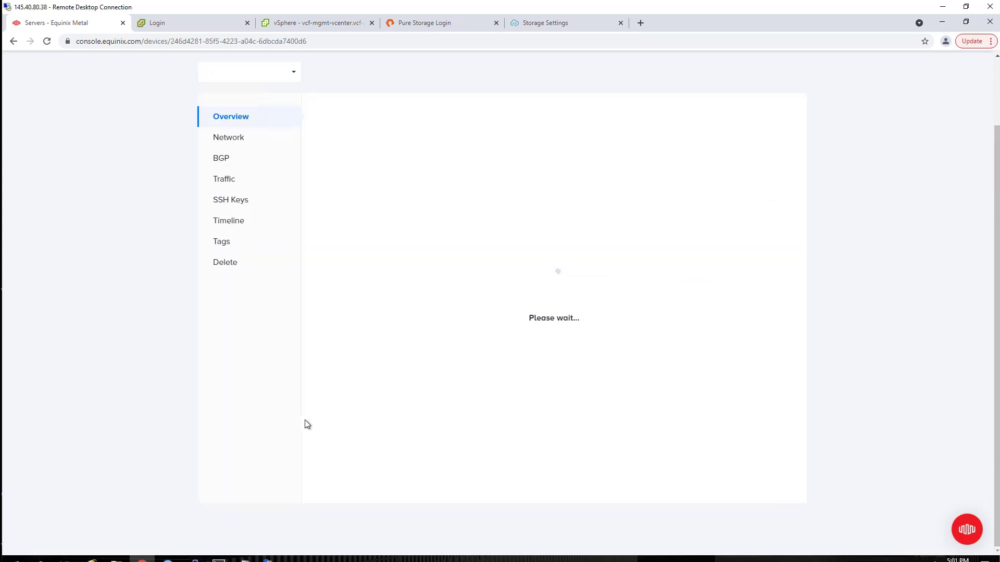
pyautogui.scroll(3, 460, 256)
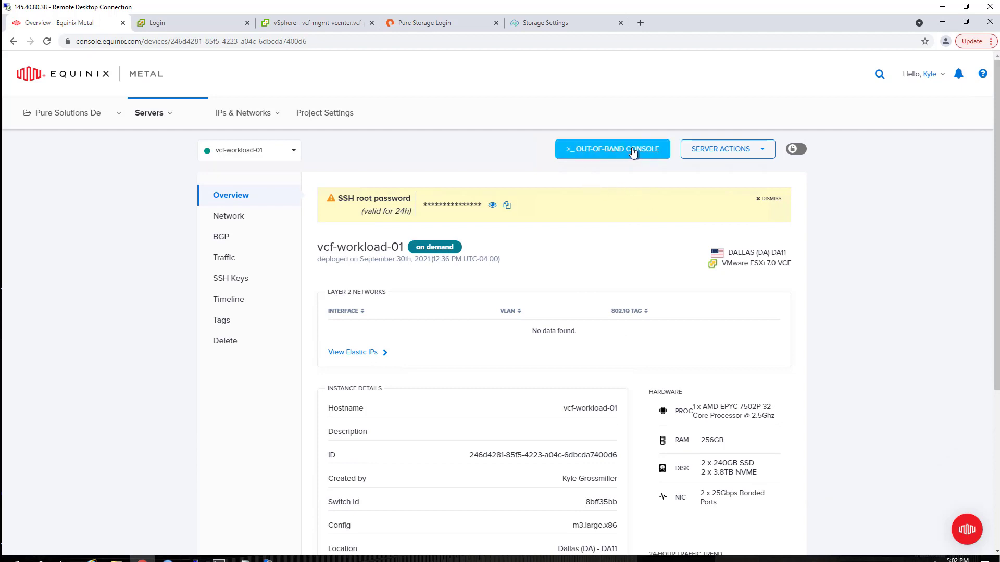
pyautogui.click(651, 150)
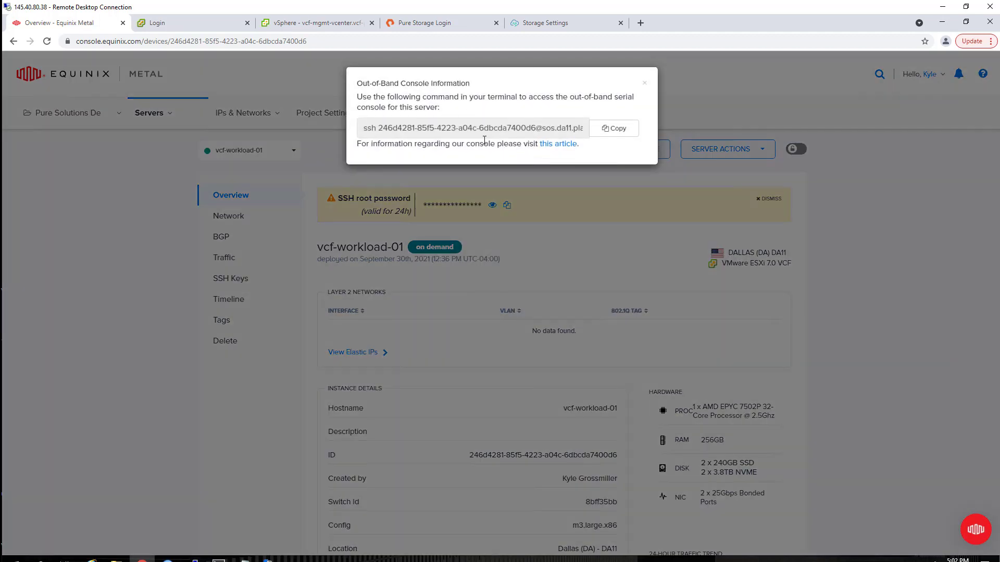
pyautogui.click(627, 126)
pyautogui.click(678, 194)
# Step: Look over vcf-workload-01's server actions and overview page
pyautogui.click(735, 151)
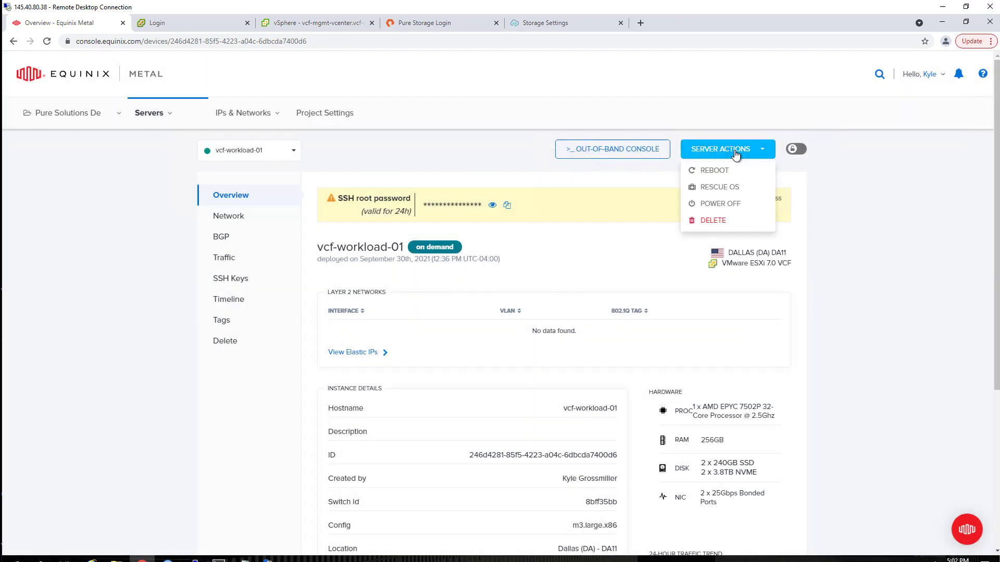
pyautogui.click(854, 208)
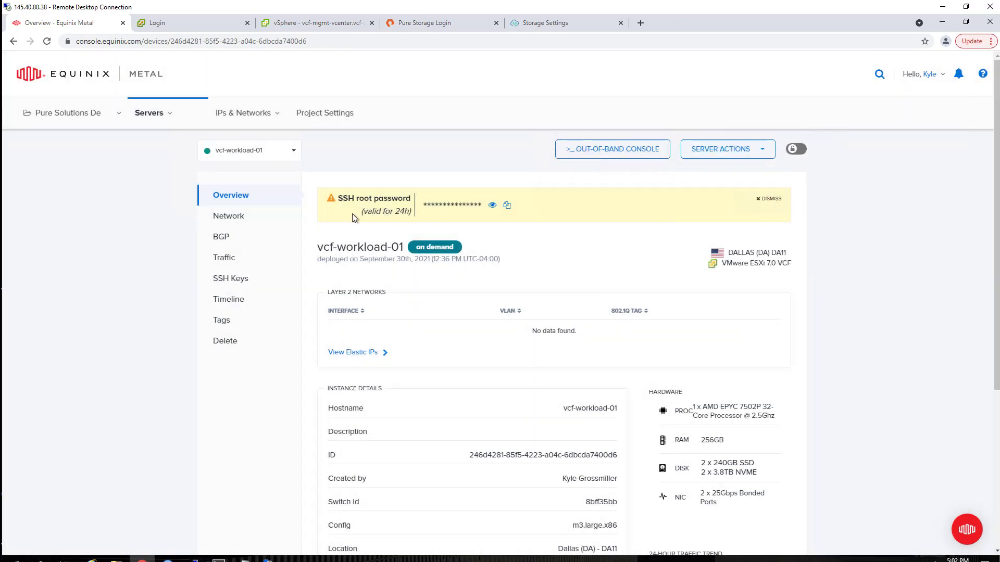
pyautogui.scroll(-3, 335, 251)
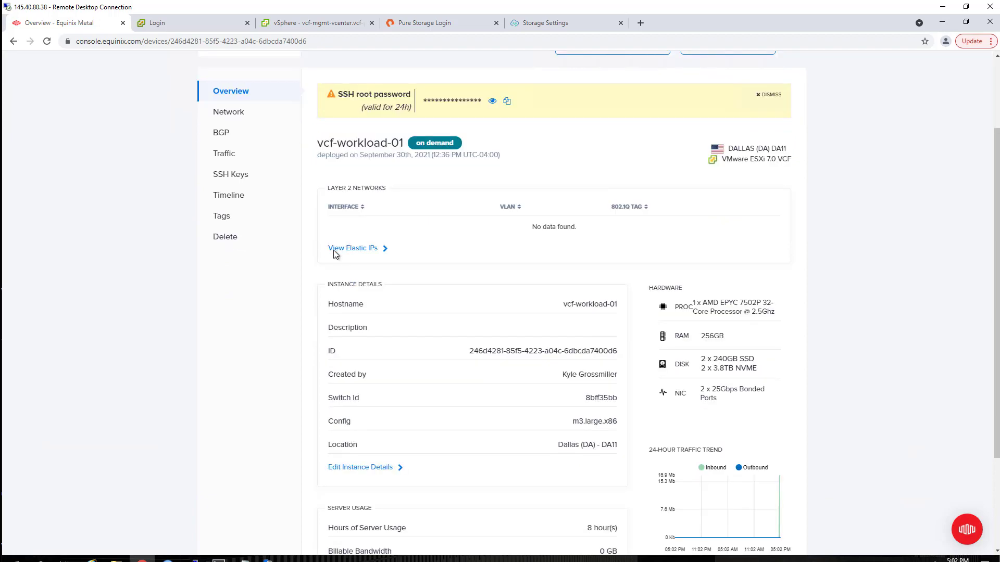
pyautogui.scroll(-1, 335, 251)
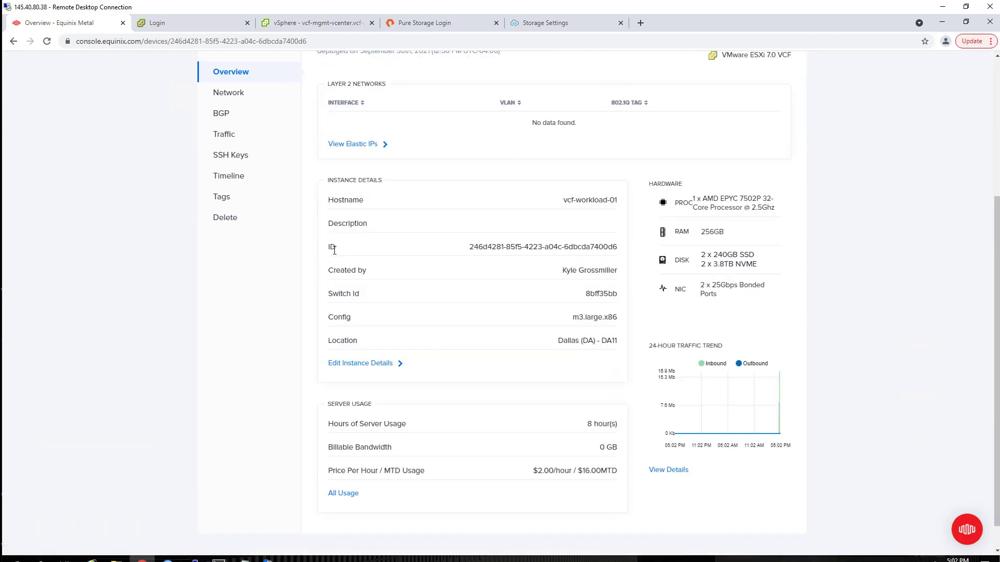
pyautogui.scroll(3, 334, 251)
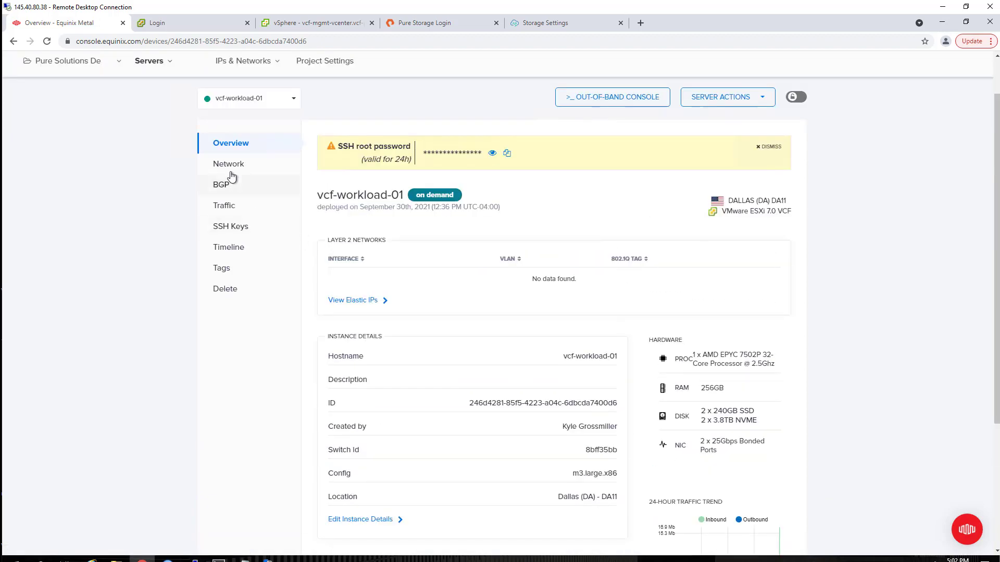
# Step: Begin a new VLAN assignment on vcf-workload-01's eth0 interface
pyautogui.click(231, 164)
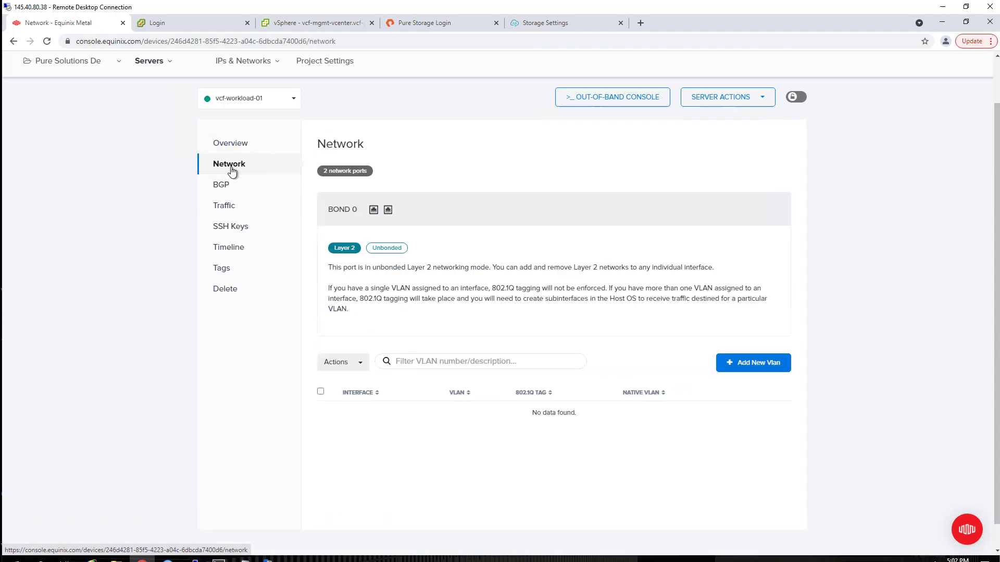
pyautogui.scroll(-1, 576, 266)
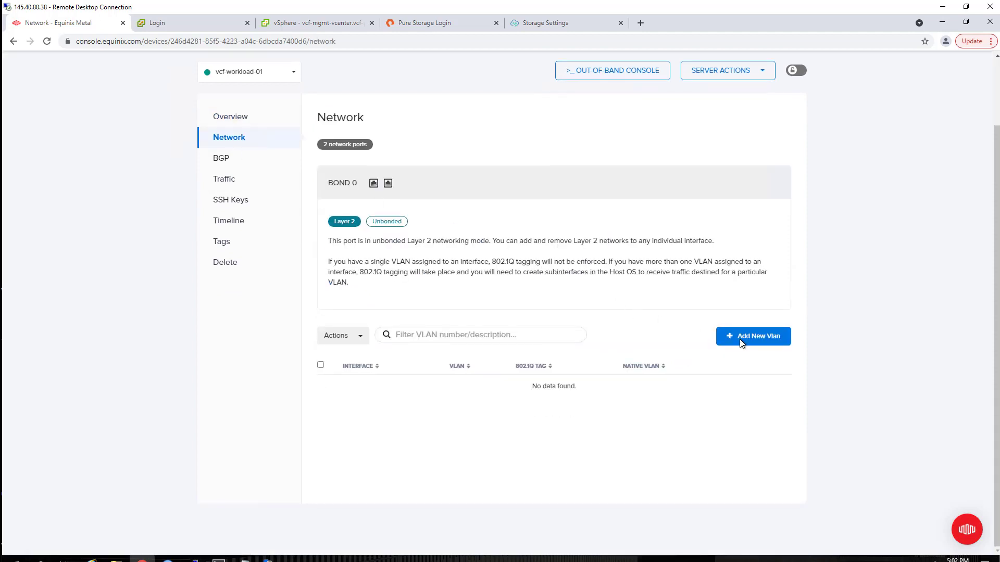
pyautogui.click(742, 341)
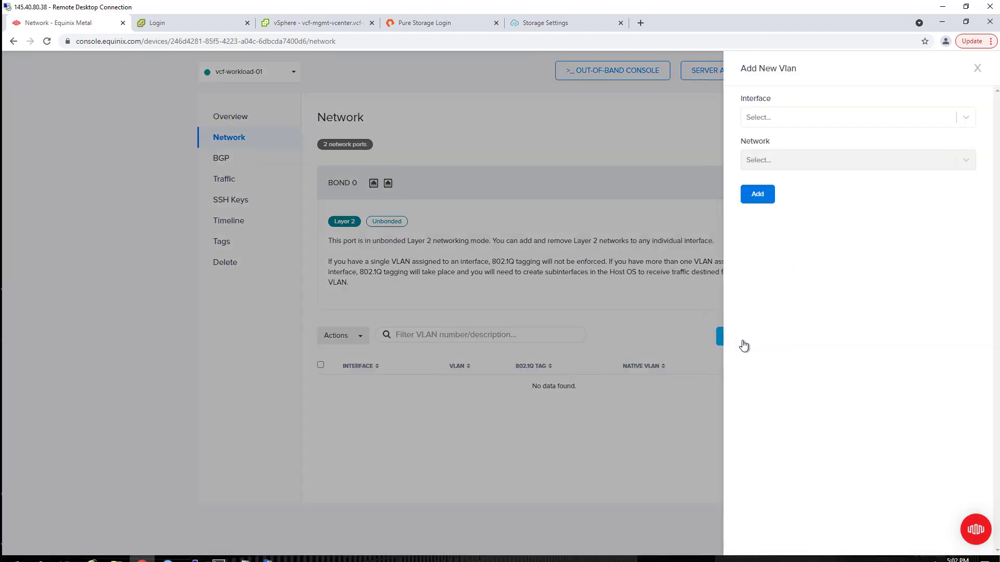
pyautogui.click(792, 118)
pyautogui.click(794, 142)
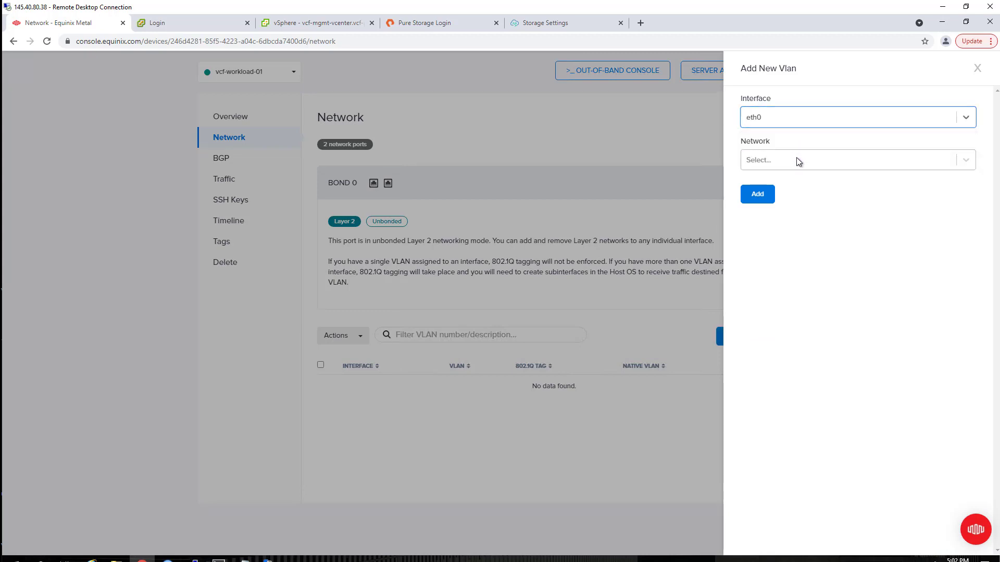
# Step: Add VLANs 1003, 1004, 1008, 1010, 1009, 1011 and 1016 and submit the batch
pyautogui.click(796, 159)
pyautogui.click(790, 211)
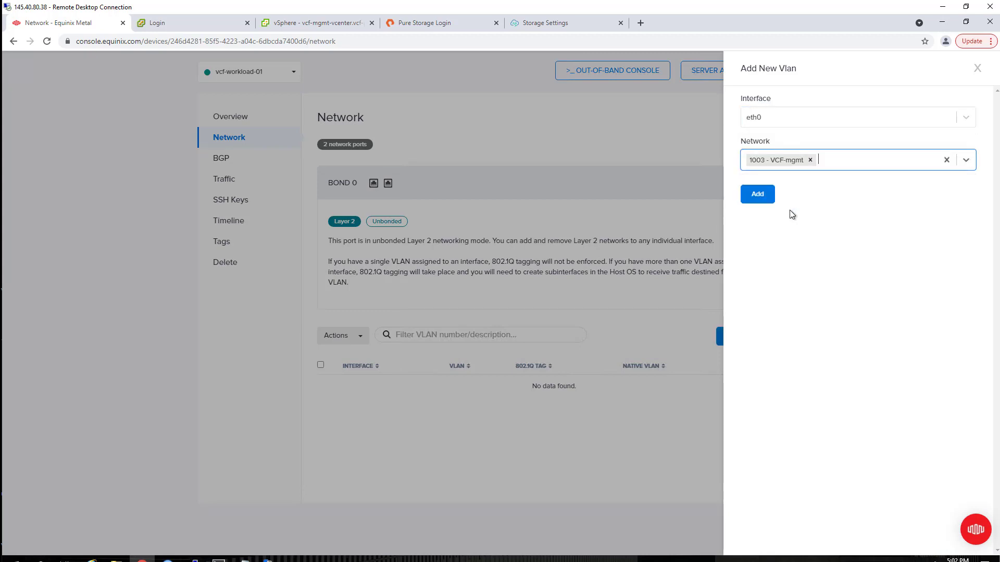
pyautogui.click(854, 165)
pyautogui.click(820, 205)
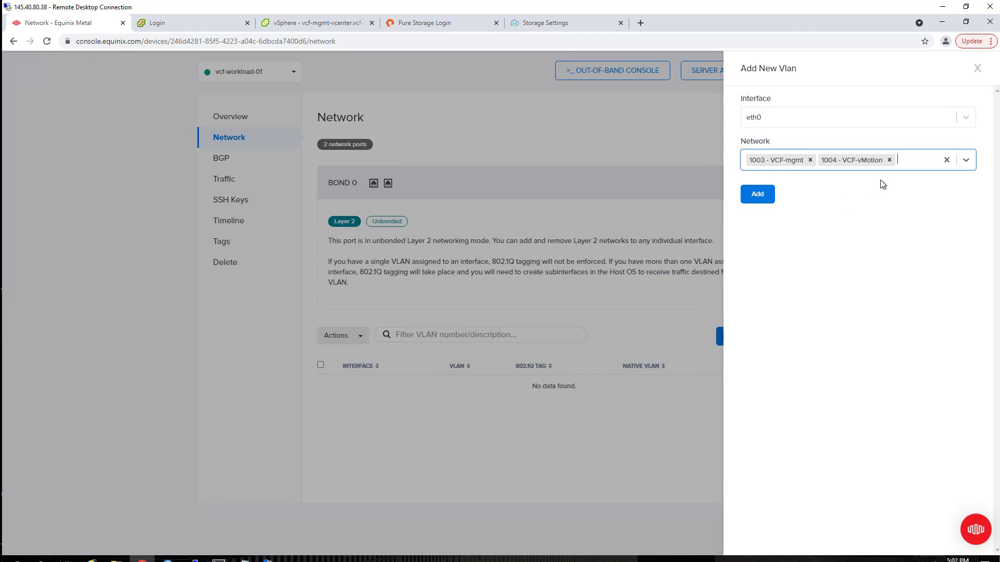
pyautogui.click(907, 165)
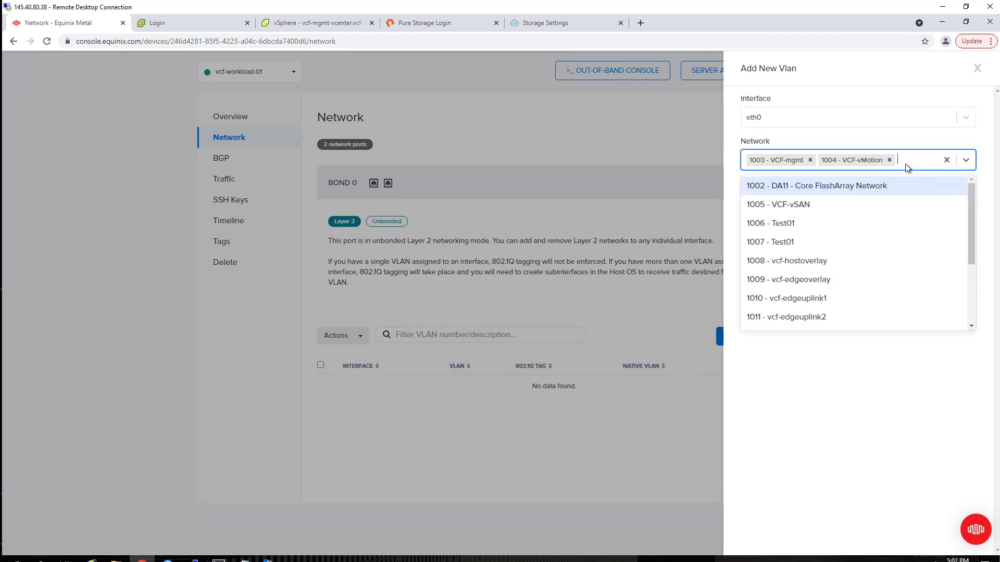
pyautogui.click(836, 261)
pyautogui.click(847, 174)
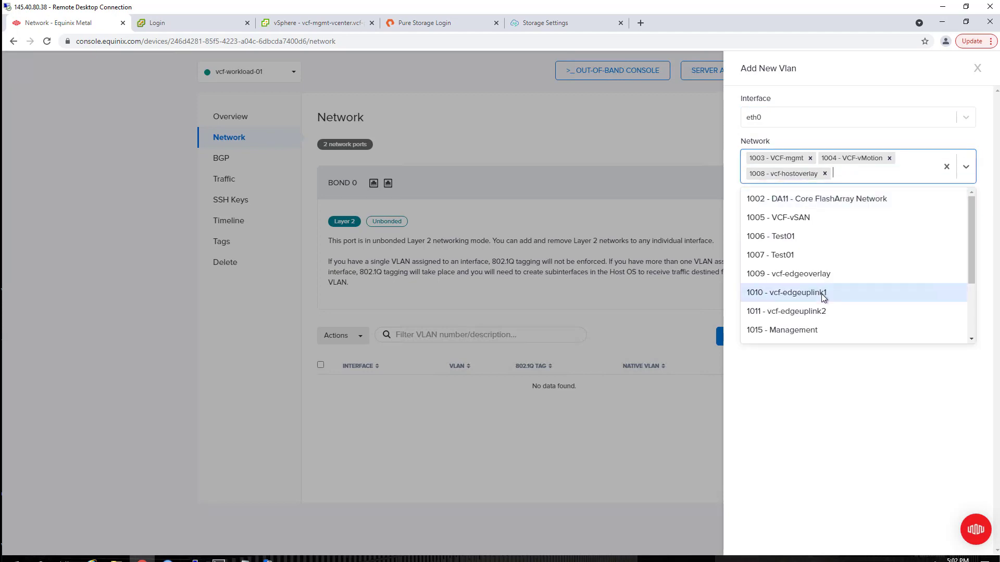
pyautogui.click(823, 296)
pyautogui.click(919, 172)
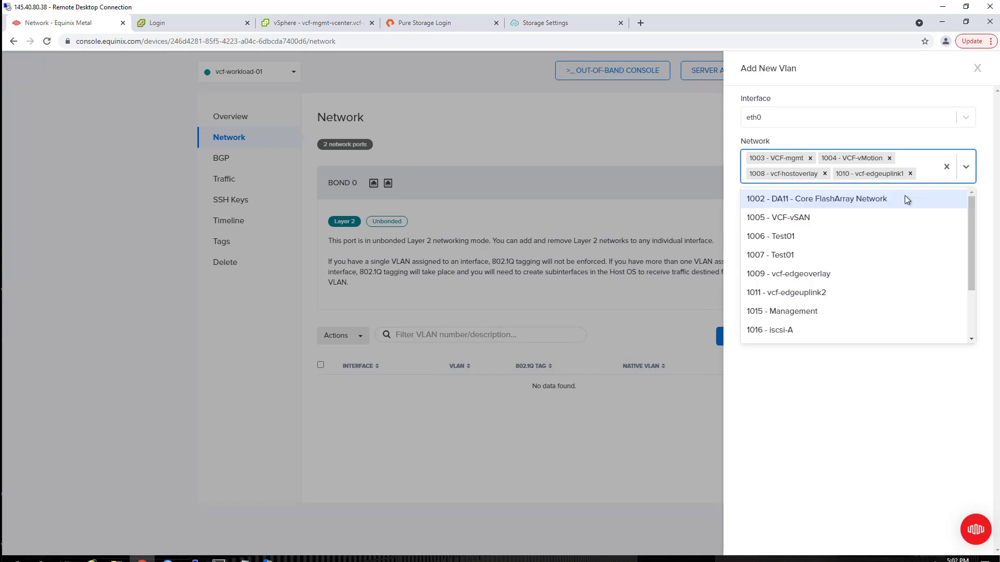
pyautogui.click(835, 276)
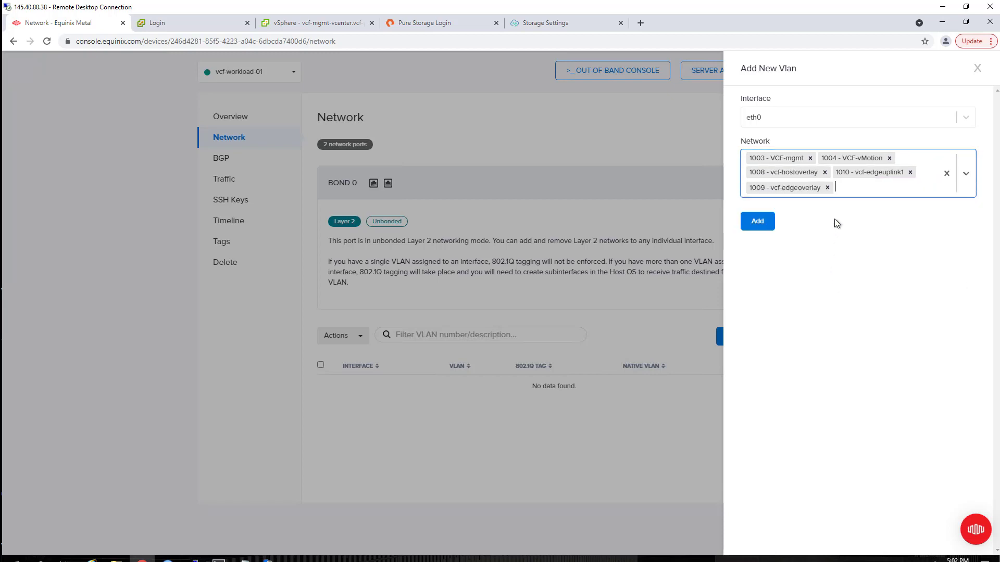
pyautogui.click(855, 189)
pyautogui.click(828, 286)
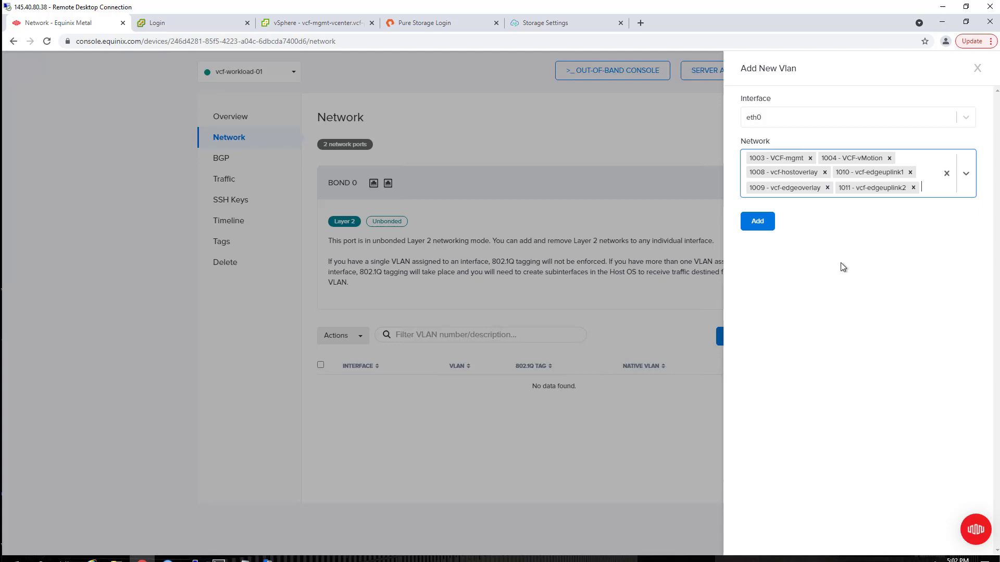
pyautogui.click(931, 188)
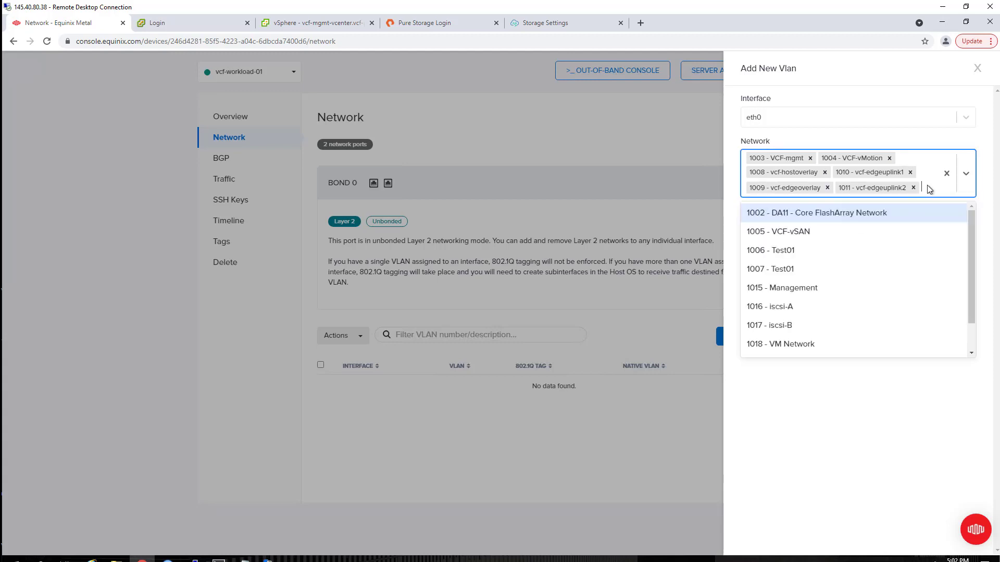
pyautogui.click(828, 314)
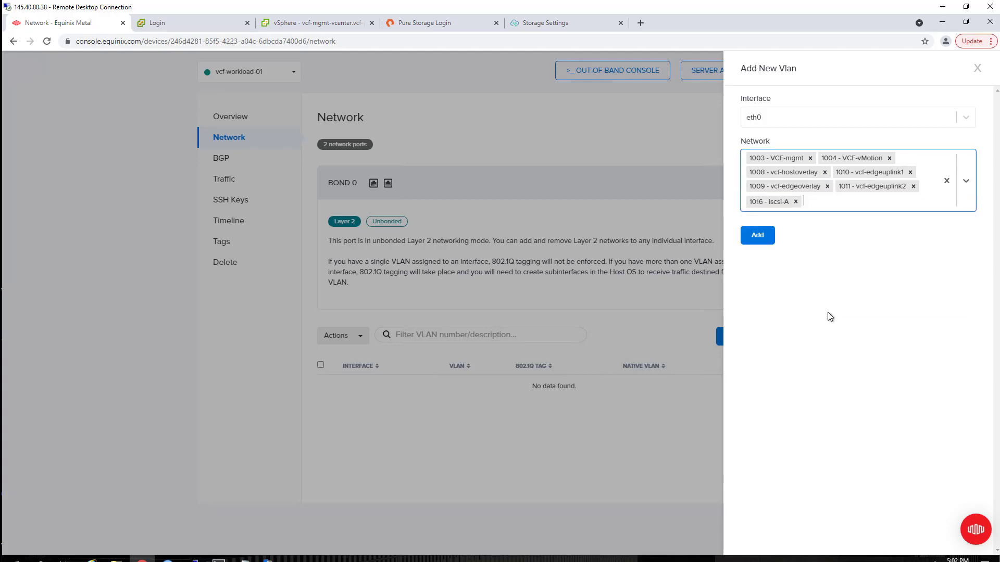
pyautogui.click(753, 242)
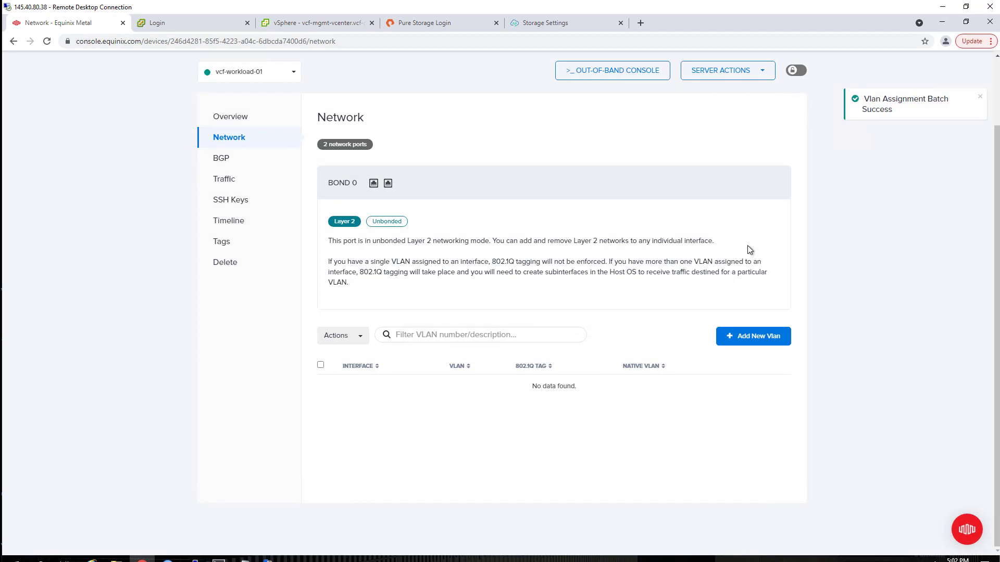
# Step: Start a new VLAN assignment on eth1 and add VLANs 1003 and 1004
pyautogui.click(746, 339)
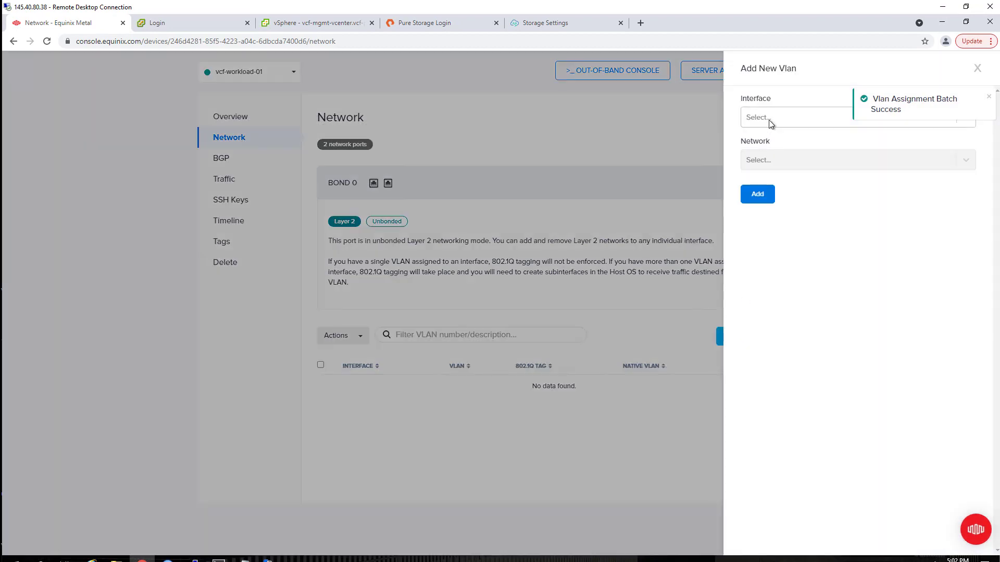
pyautogui.click(770, 123)
pyautogui.click(764, 160)
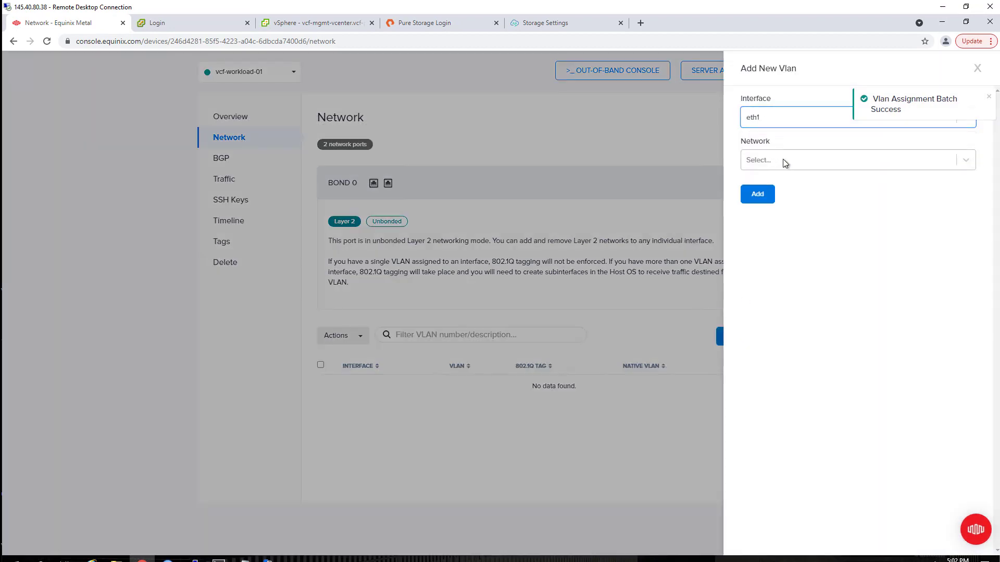
pyautogui.click(785, 163)
pyautogui.click(786, 206)
pyautogui.click(827, 160)
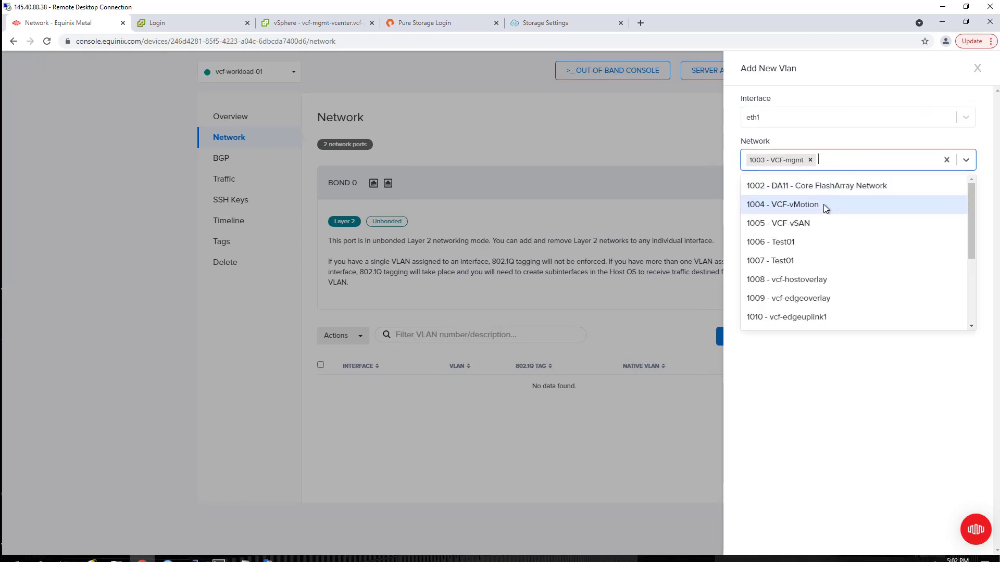
pyautogui.click(823, 204)
# Step: Add VLANs 1008, 1009, 1010, 1011 and 1016, then submit the eth1 assignment
pyautogui.click(904, 161)
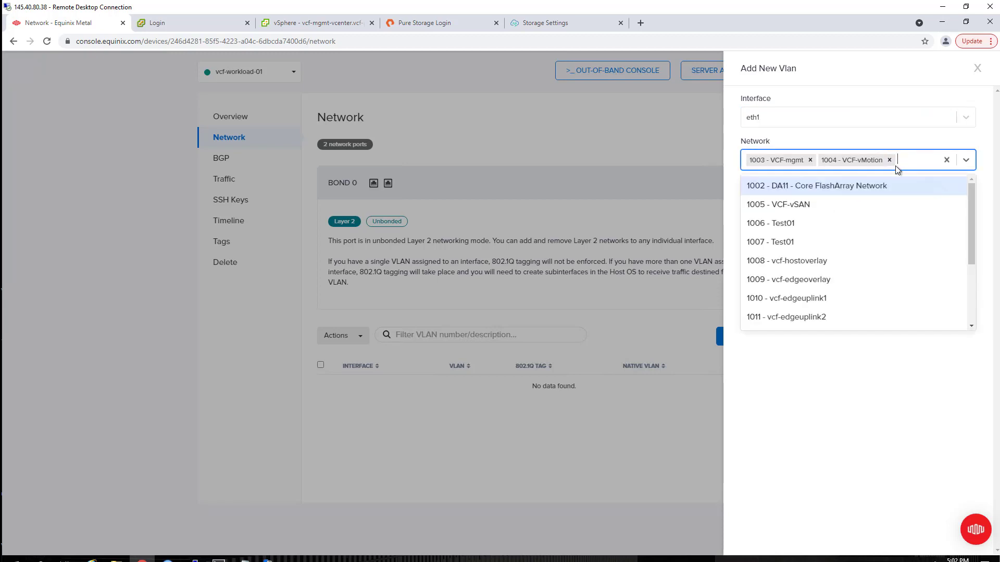
pyautogui.click(838, 260)
pyautogui.click(863, 180)
pyautogui.click(835, 274)
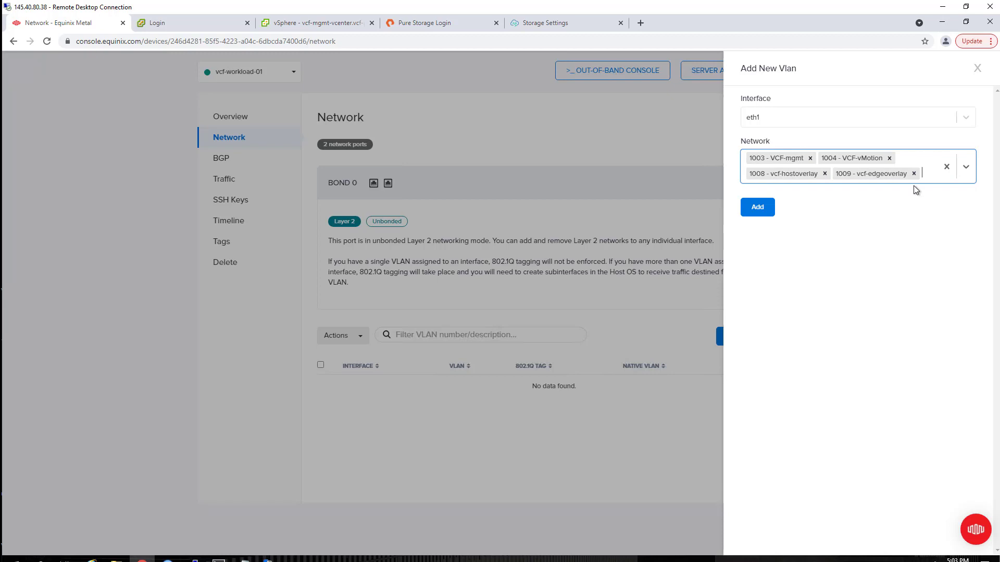
pyautogui.click(914, 178)
pyautogui.click(854, 273)
pyautogui.click(866, 194)
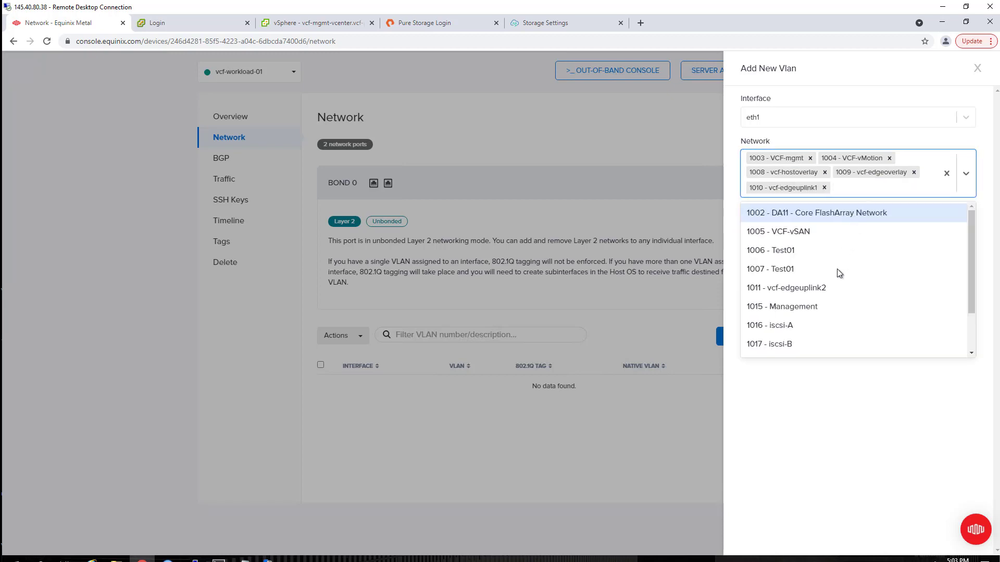
pyautogui.click(834, 286)
pyautogui.click(929, 188)
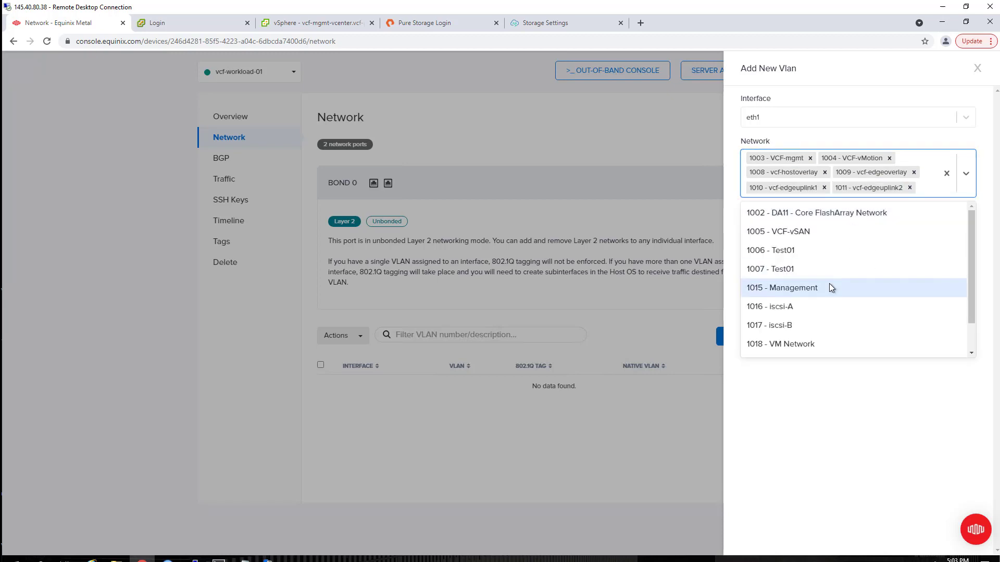
pyautogui.click(805, 306)
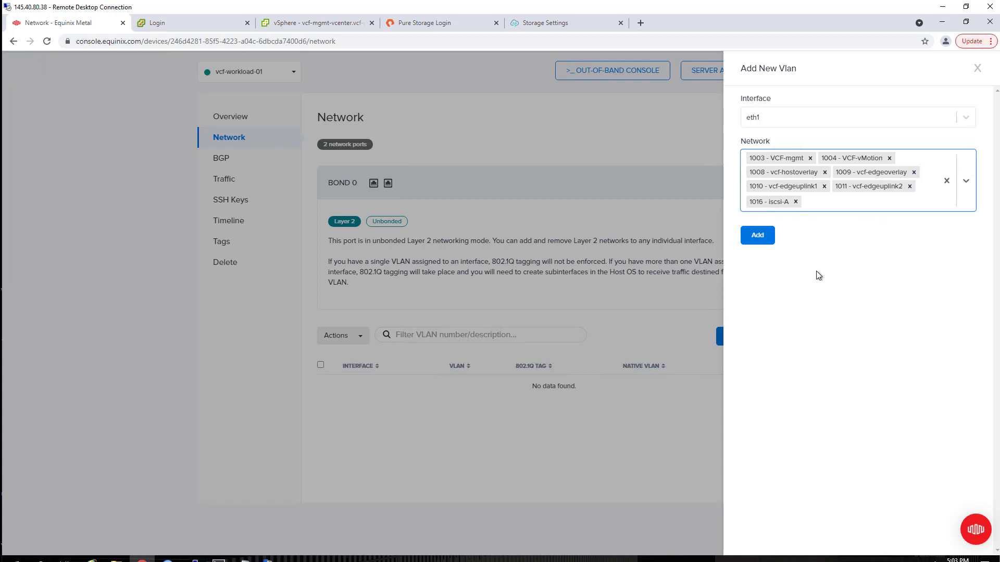
pyautogui.click(759, 235)
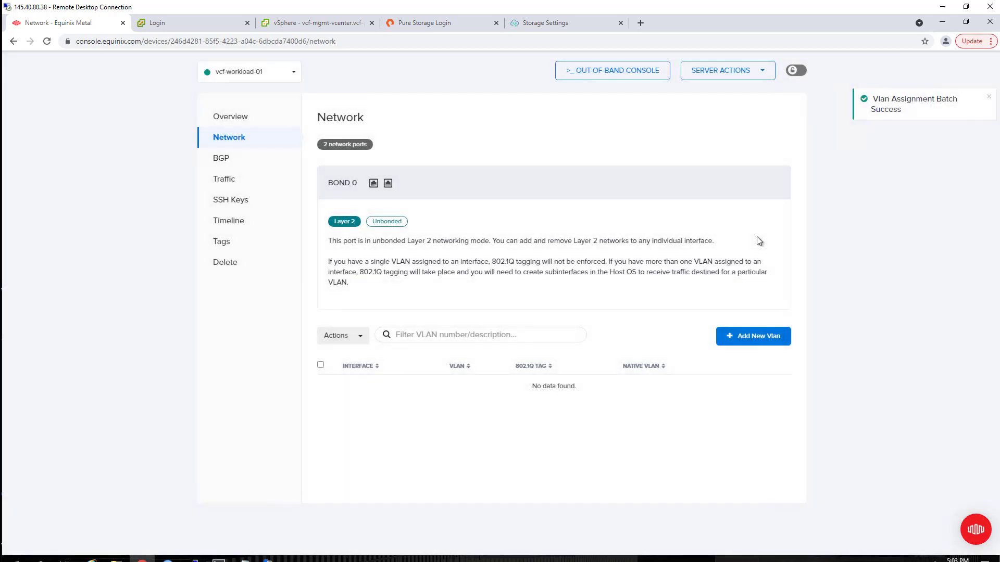
# Step: Add the vcfproject tag to vcf-workload-01 and save it
pyautogui.click(220, 242)
pyautogui.click(763, 123)
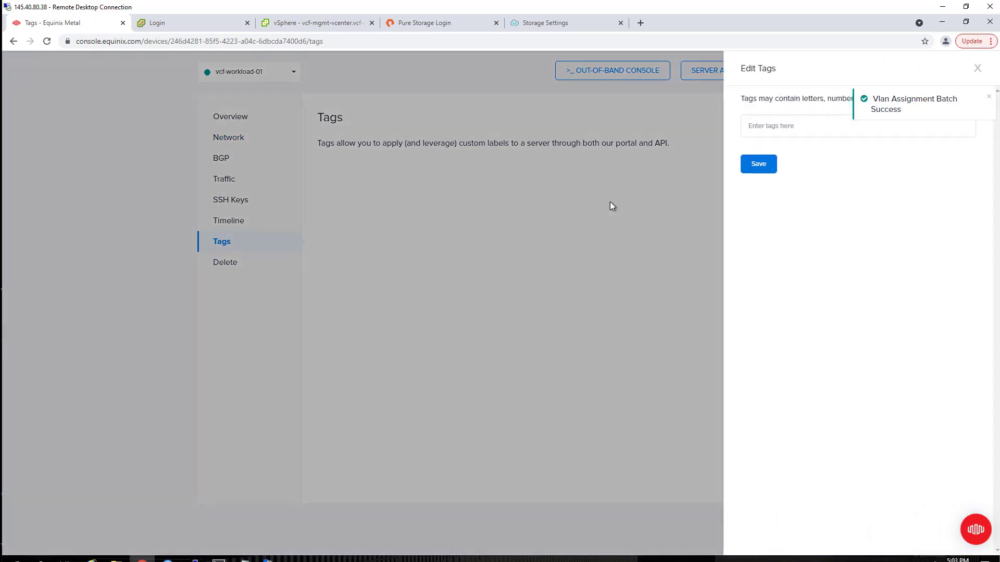
pyautogui.click(751, 132)
pyautogui.write('vcfproject')
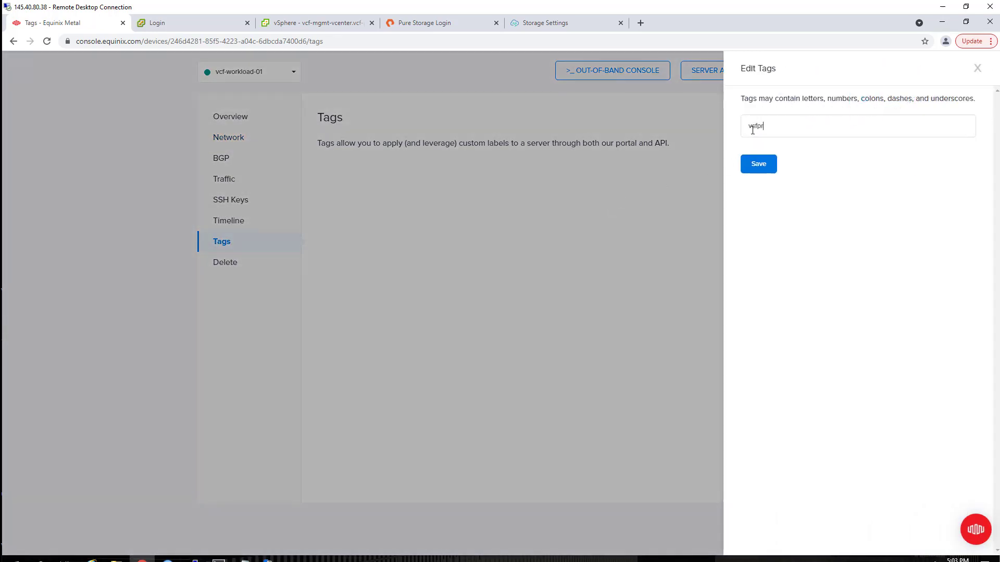
pyautogui.click(812, 127)
pyautogui.press('Return')
pyautogui.click(759, 187)
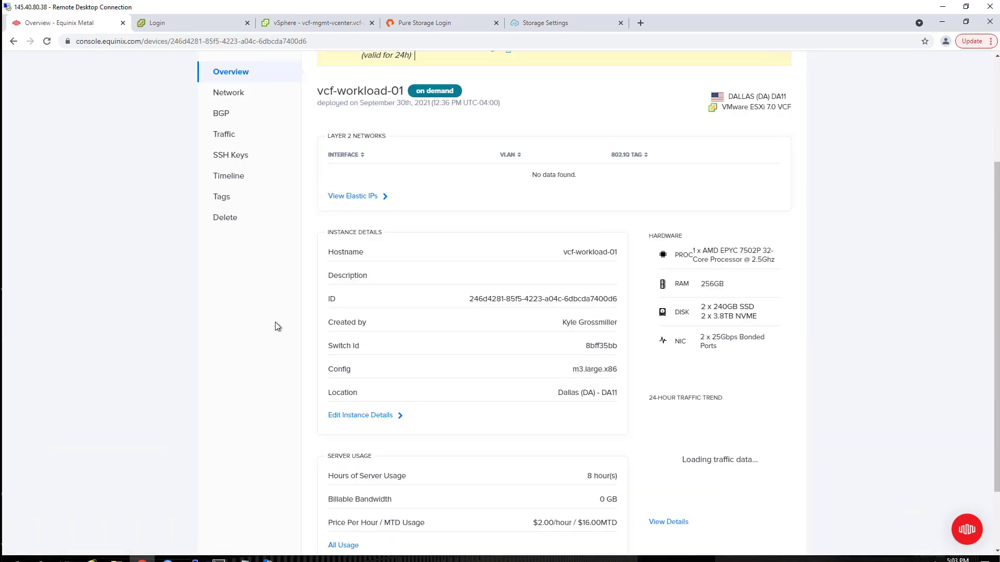
# Step: Review vcf-workload-01's VLAN assignments on the Network page
pyautogui.scroll(3, 282, 281)
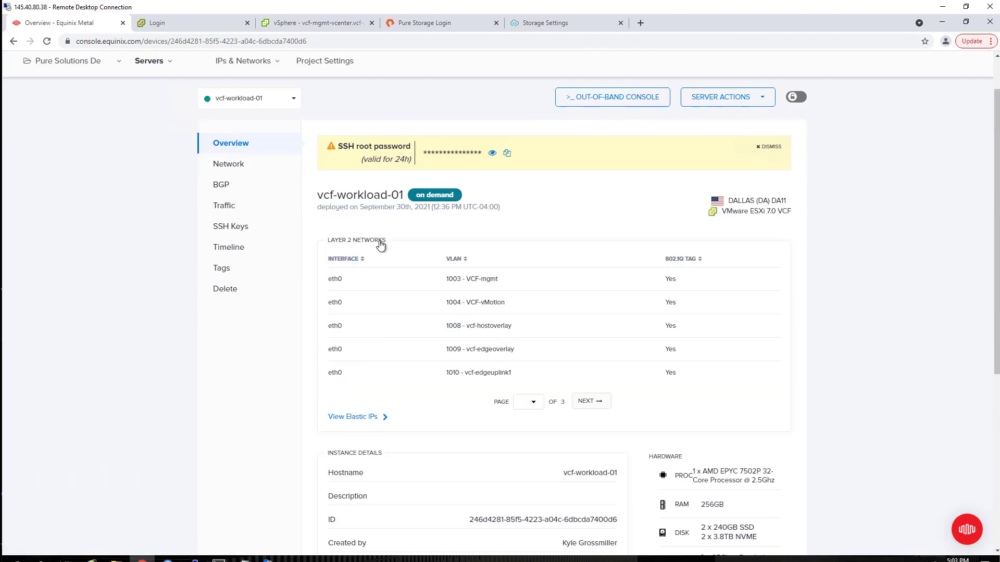
pyautogui.click(235, 165)
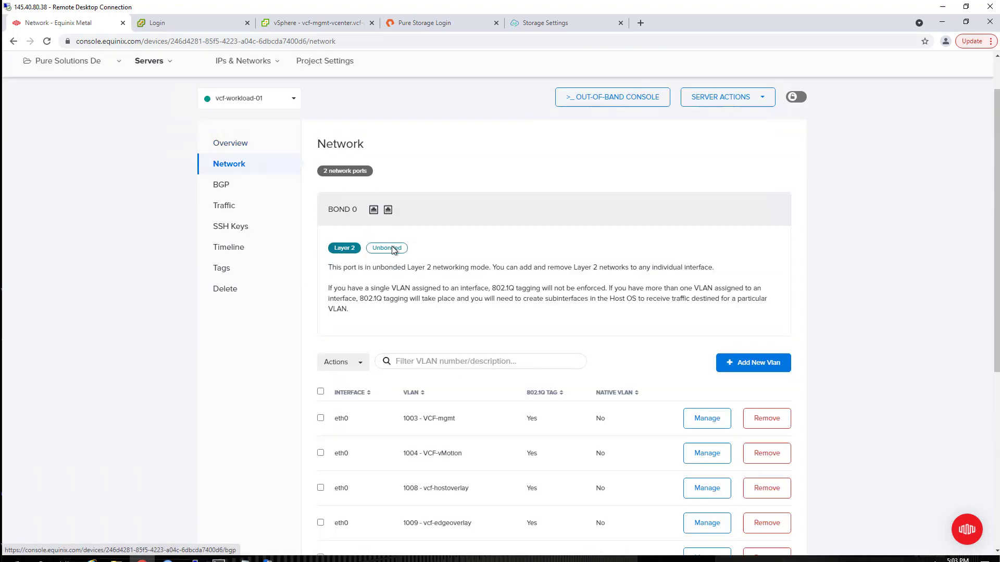
pyautogui.scroll(-5, 393, 250)
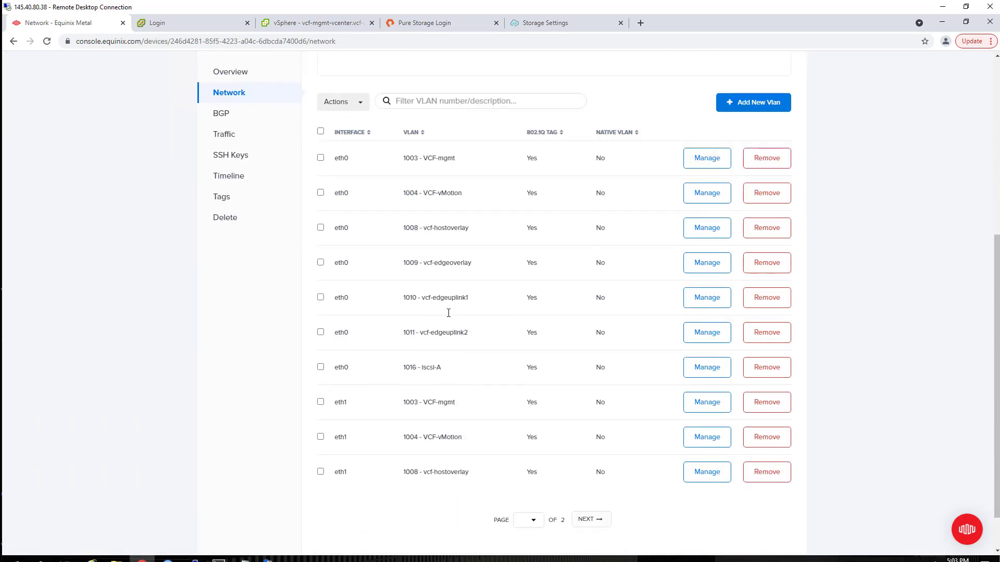
pyautogui.scroll(5, 448, 312)
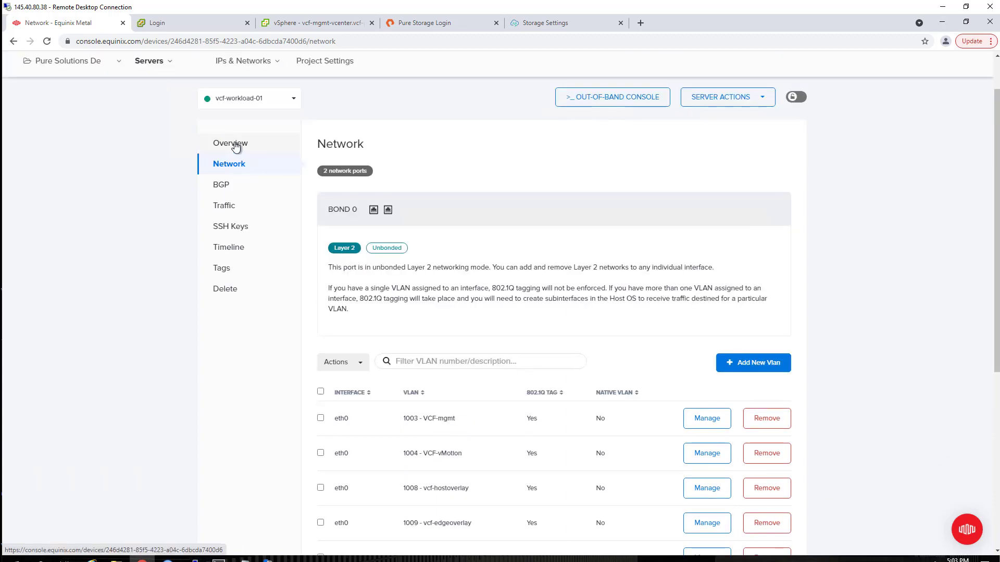
# Step: Copy vcf-workload-01's out-of-band console ssh command from the Overview page
pyautogui.click(235, 148)
pyautogui.click(612, 97)
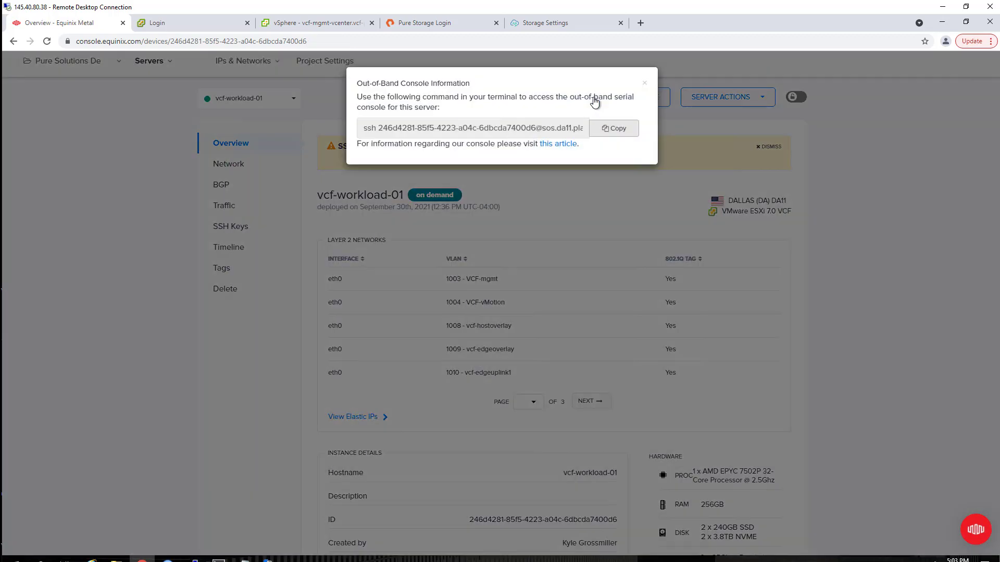
pyautogui.click(612, 134)
# Step: Paste the copied out-of-band ssh target into PuTTY's Host Name field
pyautogui.click(194, 560)
pyautogui.hotkey('ctrl', 'v')
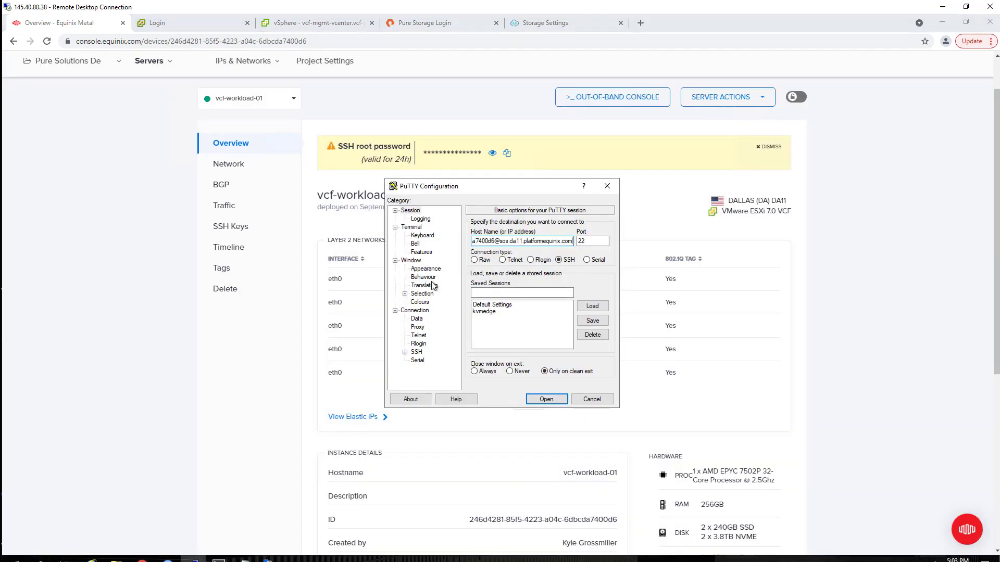
pyautogui.press('Left')
pyautogui.press('Left')
pyautogui.press('Left')
pyautogui.press('Left')
pyautogui.press('Left')
pyautogui.press('Left')
pyautogui.press('Left')
pyautogui.press('Left')
pyautogui.press('Left')
pyautogui.press('Left')
pyautogui.press('Left')
pyautogui.press('Left')
pyautogui.press('Left')
pyautogui.press('Left')
pyautogui.press('Left')
pyautogui.press('Left')
pyautogui.press('Left')
pyautogui.press('Left')
pyautogui.press('Left')
pyautogui.press('Left')
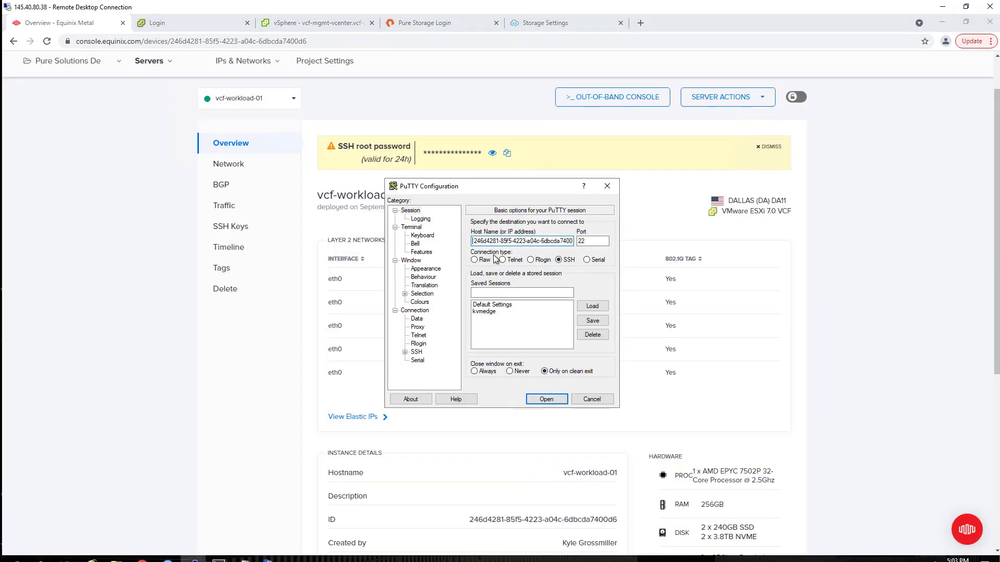
# Step: Use the saved .ppk private key for SSH authentication and open the connection
pyautogui.click(404, 352)
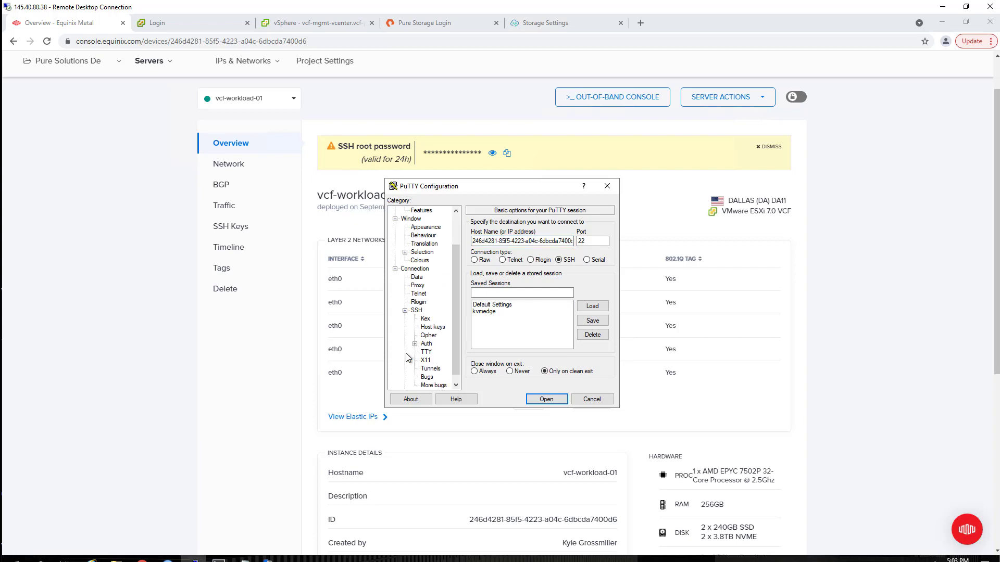
pyautogui.click(420, 345)
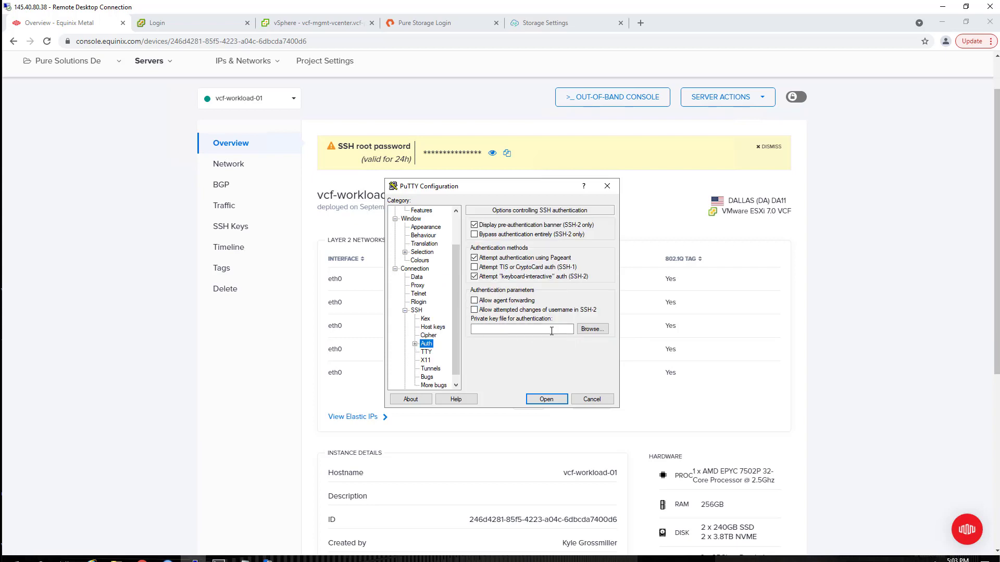
pyautogui.click(591, 329)
pyautogui.click(501, 264)
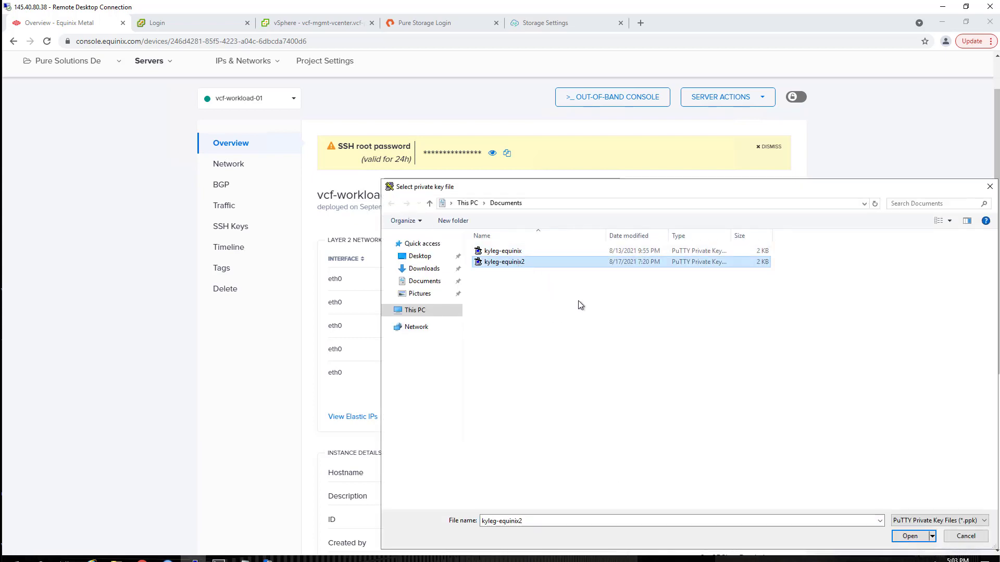
pyautogui.click(912, 538)
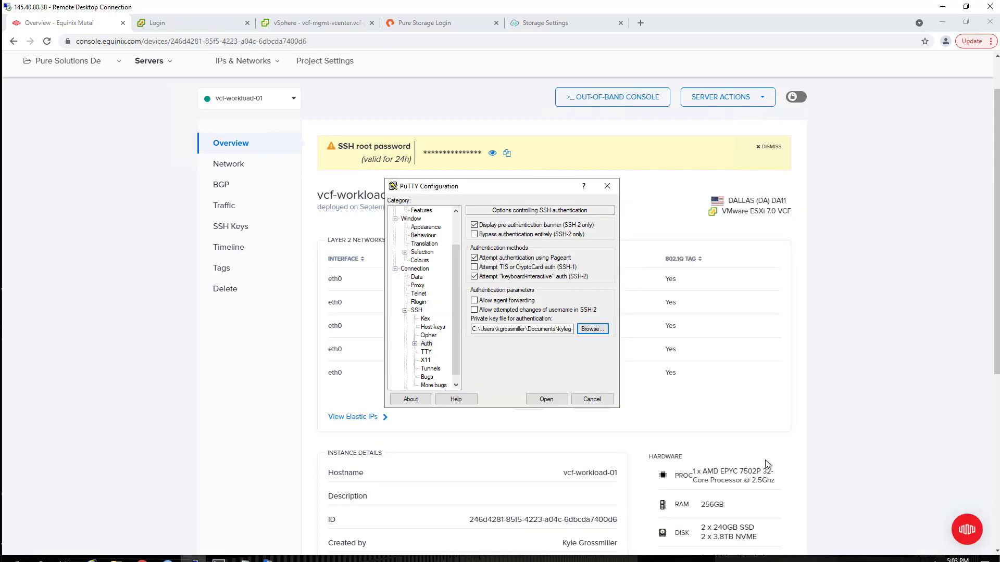
pyautogui.click(546, 399)
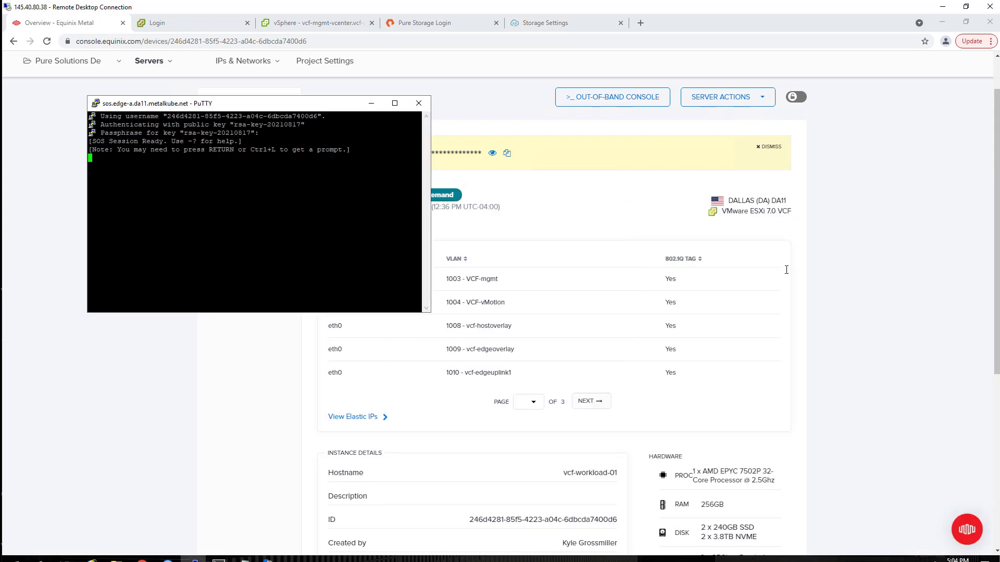
# Step: Log in to the ESXi console as root with the SSH root password copied from Equinix Metal
pyautogui.press('Return')
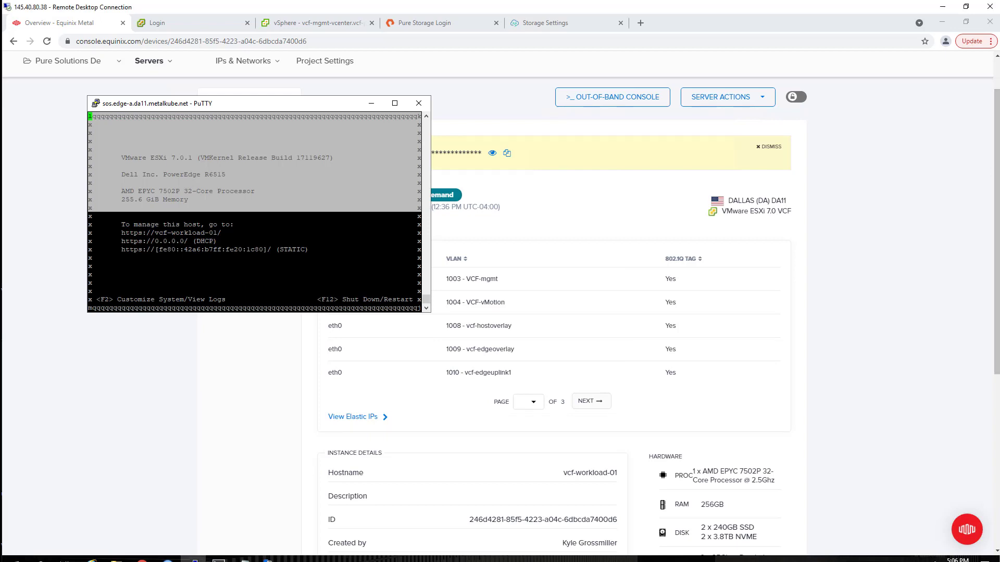
pyautogui.press('F2')
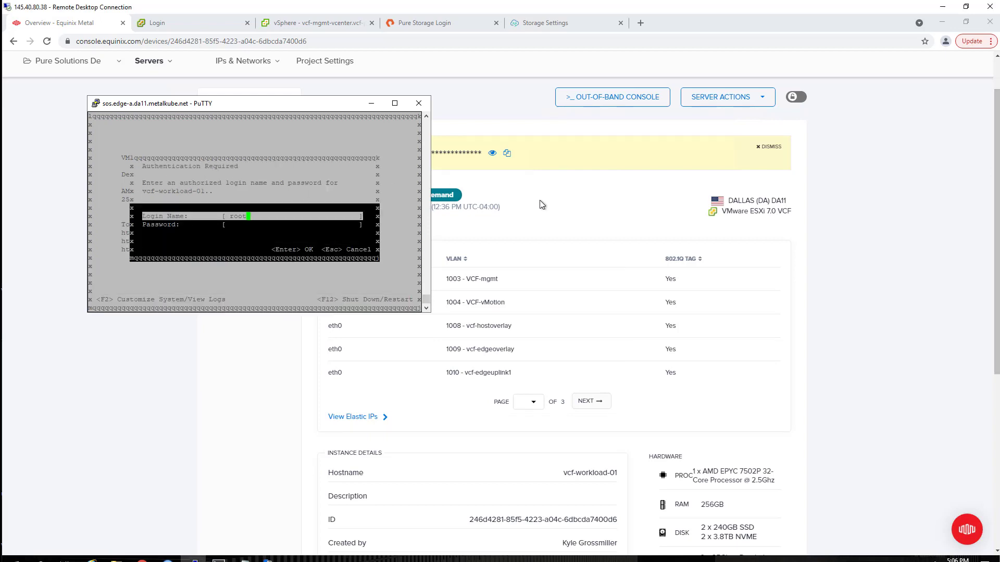
pyautogui.click(548, 199)
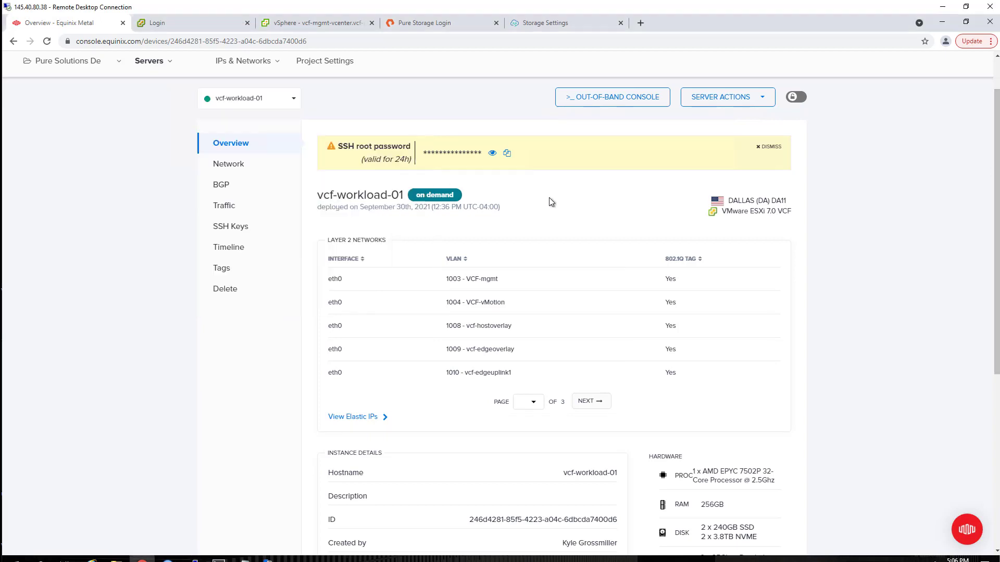
pyautogui.click(507, 154)
pyautogui.click(195, 559)
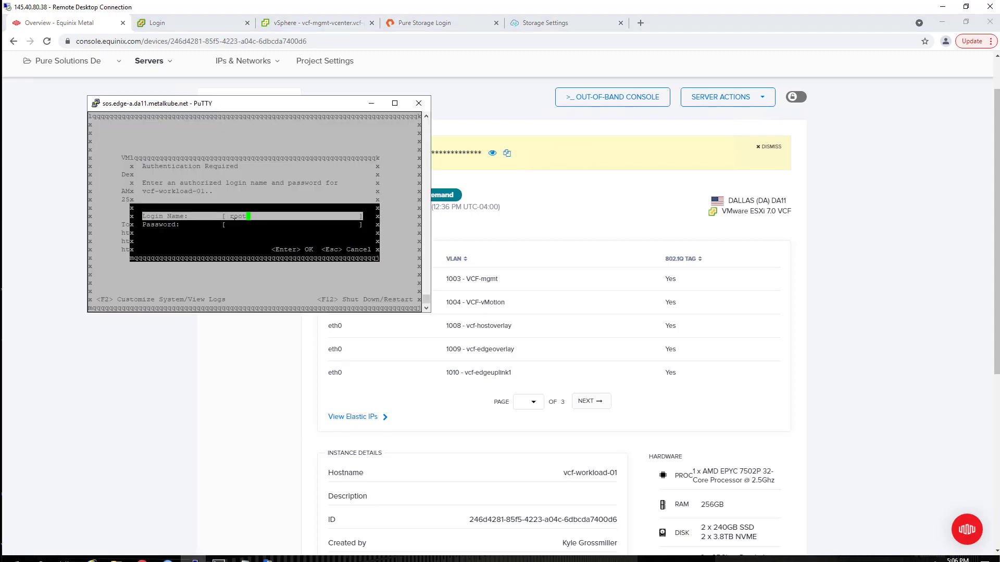
pyautogui.press('Tab')
pyautogui.rightClick(234, 220)
pyautogui.press('Return')
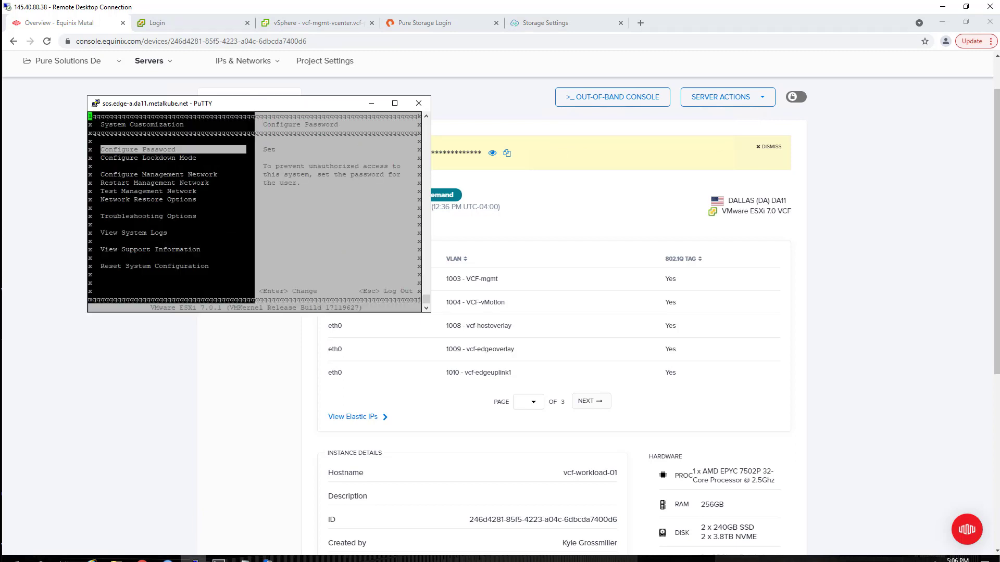
# Step: Replace the ESXi root password by pasting the current password, then the new one twice to confirm
pyautogui.press('Return')
pyautogui.rightClick(239, 218)
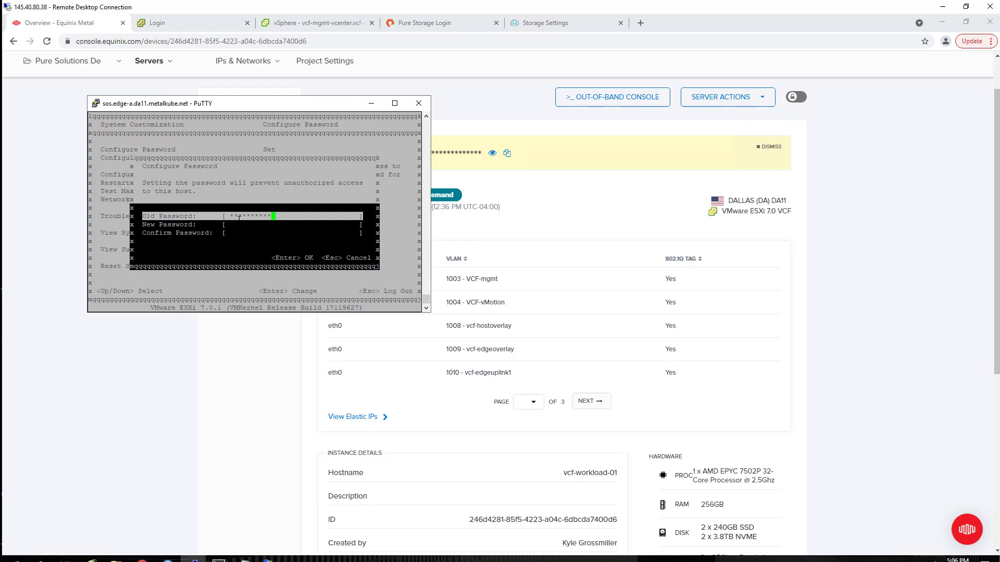
pyautogui.press('Tab')
pyautogui.rightClick(239, 222)
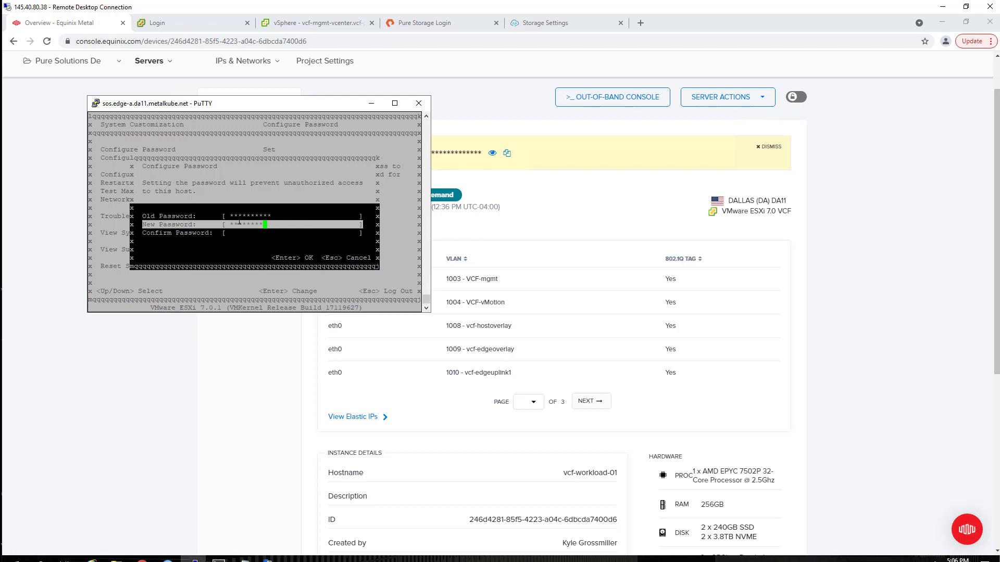
pyautogui.press('Tab')
pyautogui.rightClick(239, 232)
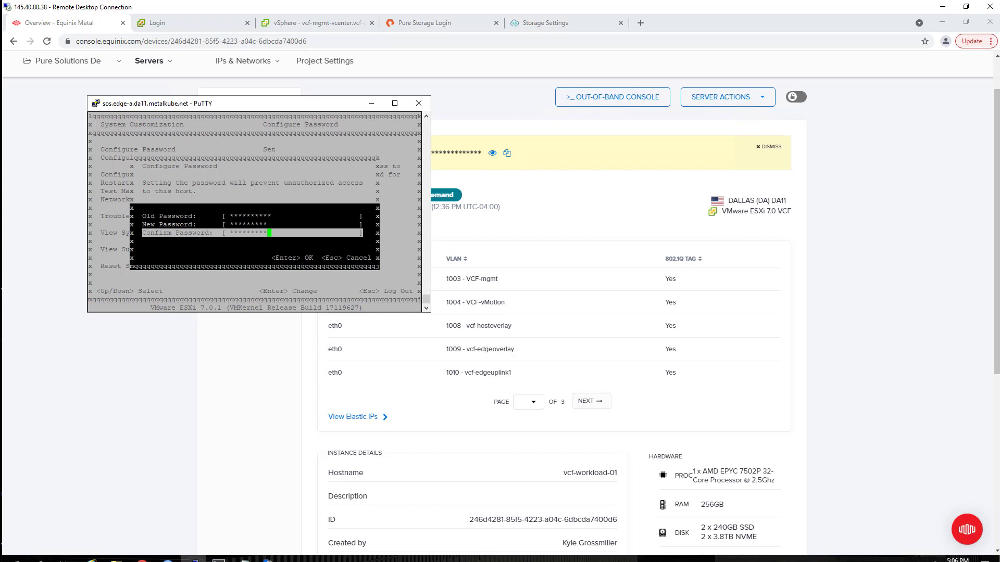
pyautogui.press('Return')
pyautogui.press('Down')
pyautogui.press('Down')
# Step: Set the management network VLAN ID to 1003
pyautogui.press('Return')
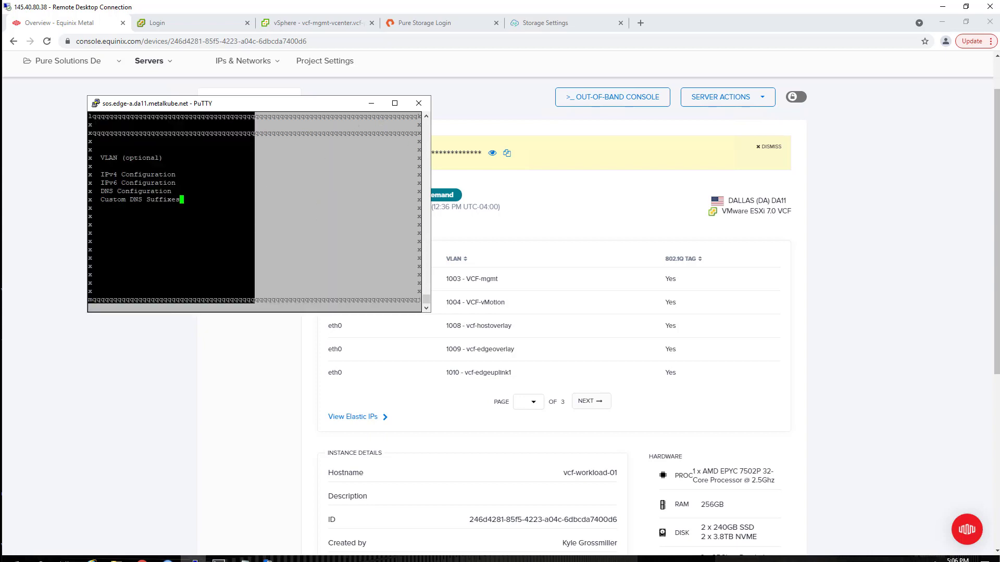
pyautogui.press('Down')
pyautogui.press('Return')
pyautogui.write('1003')
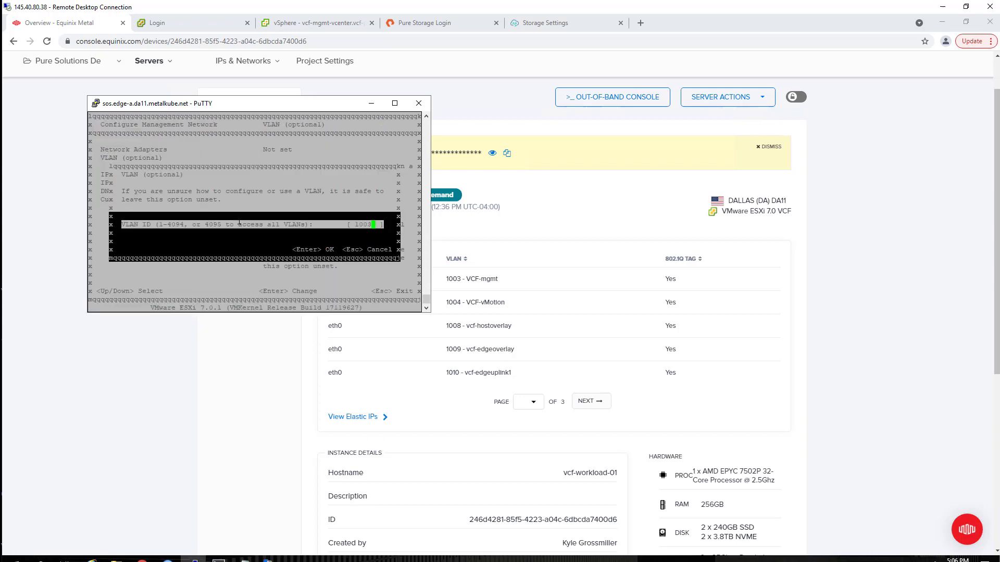
pyautogui.press('Return')
# Step: Use static IPv4 192.168.103.46, subnet mask 255.255.255.0, gateway 192.168.103.1
pyautogui.press('Down')
pyautogui.press('Return')
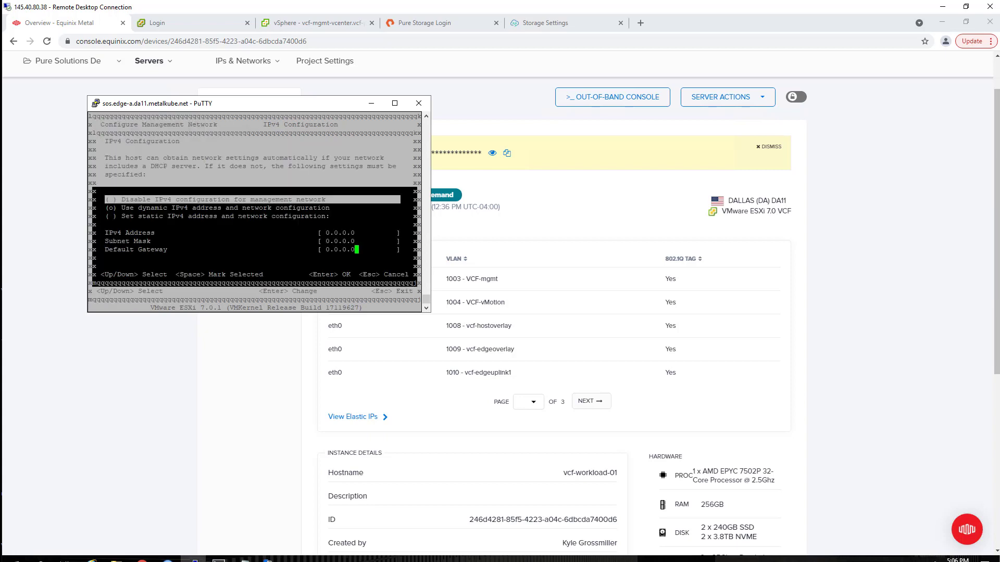
pyautogui.press('Down')
pyautogui.press('Down')
pyautogui.press('space')
pyautogui.press('Down')
pyautogui.press('BackSpace')
pyautogui.press('BackSpace')
pyautogui.press('BackSpace')
pyautogui.press('BackSpace')
pyautogui.press('BackSpace')
pyautogui.press('BackSpace')
pyautogui.press('BackSpace')
pyautogui.write('19')
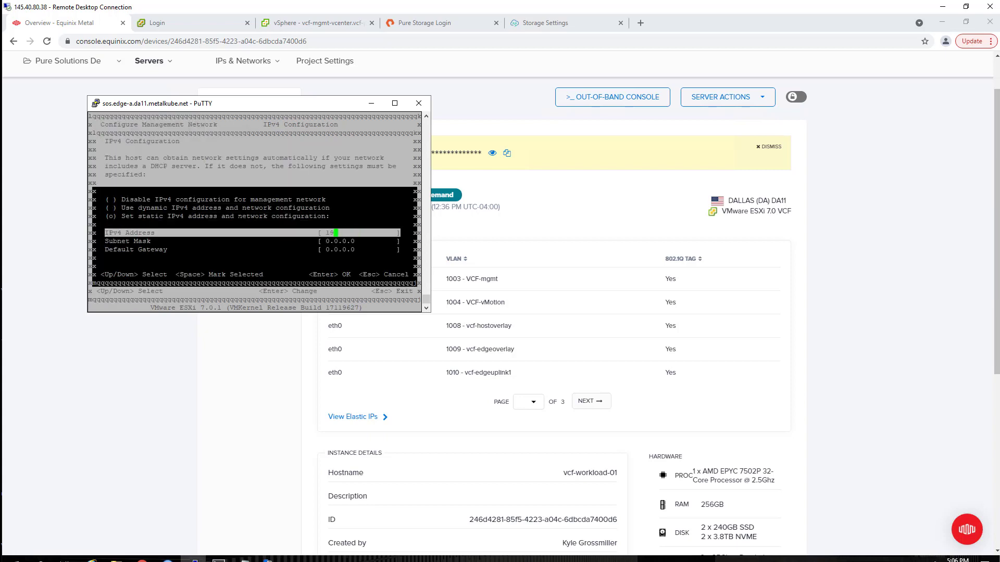
pyautogui.write('2.168.103.46')
pyautogui.press('Down')
pyautogui.write('2')
pyautogui.press('BackSpace')
pyautogui.press('BackSpace')
pyautogui.press('BackSpace')
pyautogui.press('BackSpace')
pyautogui.press('BackSpace')
pyautogui.press('BackSpace')
pyautogui.press('BackSpace')
pyautogui.press('BackSpace')
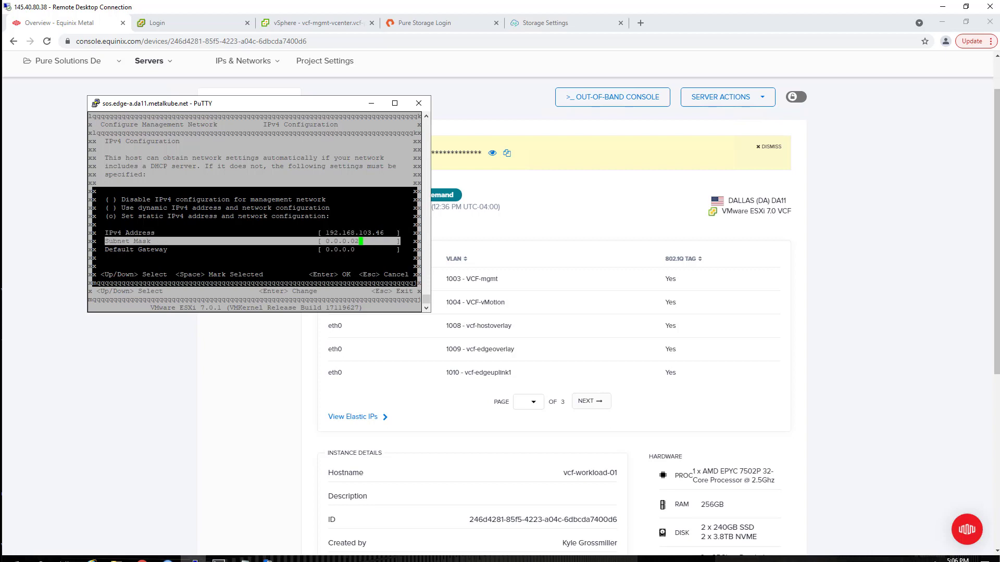
pyautogui.write('255.255.255.0')
pyautogui.press('Down')
pyautogui.press('BackSpace')
pyautogui.press('BackSpace')
pyautogui.press('BackSpace')
pyautogui.press('BackSpace')
pyautogui.press('BackSpace')
pyautogui.press('BackSpace')
pyautogui.press('BackSpace')
pyautogui.write('192.168.103.1')
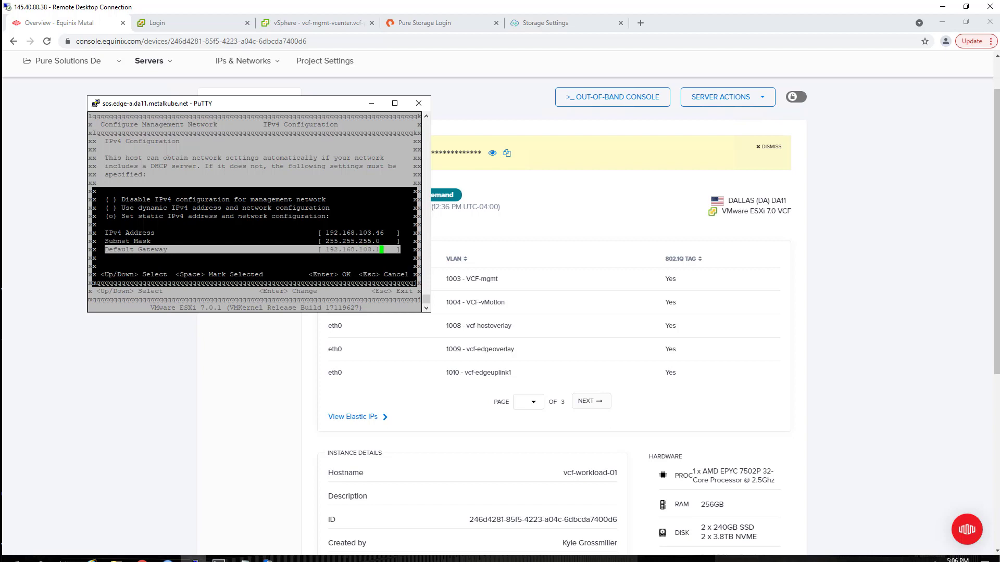
pyautogui.press('Return')
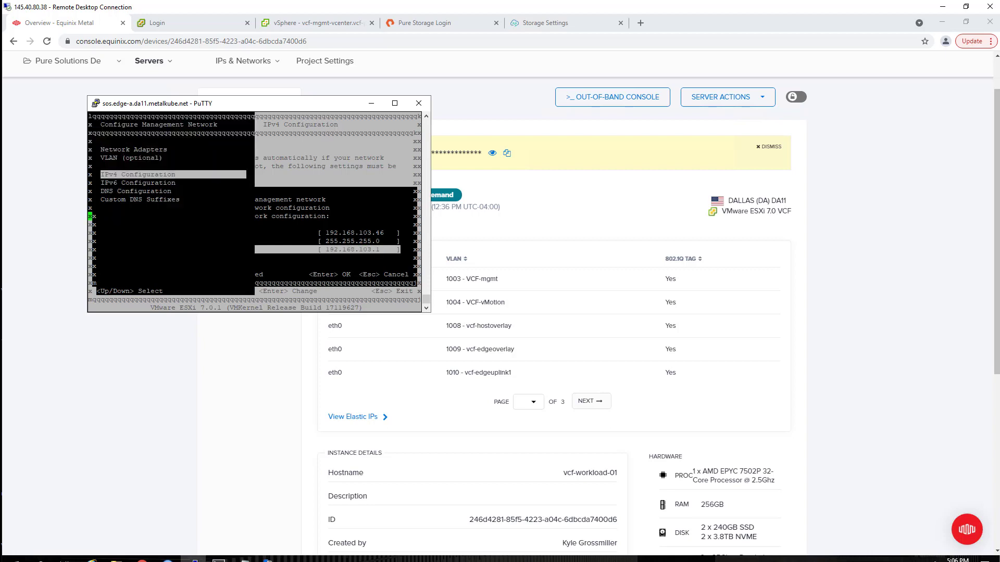
# Step: Set primary DNS 192.168.103.2, clear the alternate DNS, and make the hostname vcf-workload-01.vcf-pure-eqx.com
pyautogui.press('Down')
pyautogui.press('Down')
pyautogui.press('Return')
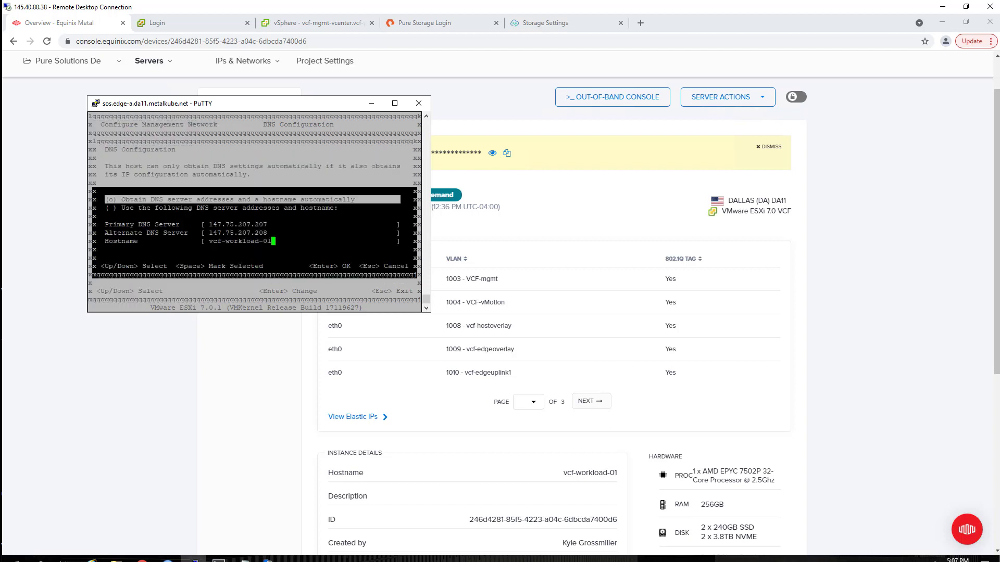
pyautogui.press('Down')
pyautogui.press('Down')
pyautogui.write('19')
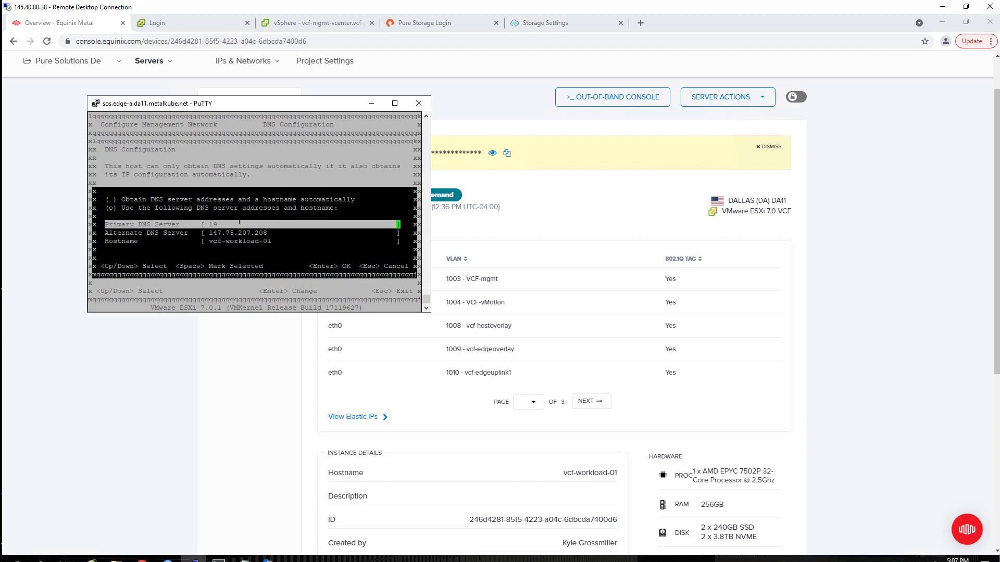
pyautogui.write('2.168.103.2')
pyautogui.press('Down')
pyautogui.press('BackSpace')
pyautogui.press('BackSpace')
pyautogui.press('BackSpace')
pyautogui.press('BackSpace')
pyautogui.press('BackSpace')
pyautogui.press('BackSpace')
pyautogui.press('BackSpace')
pyautogui.press('BackSpace')
pyautogui.press('BackSpace')
pyautogui.press('BackSpace')
pyautogui.press('BackSpace')
pyautogui.press('BackSpace')
pyautogui.press('BackSpace')
pyautogui.press('BackSpace')
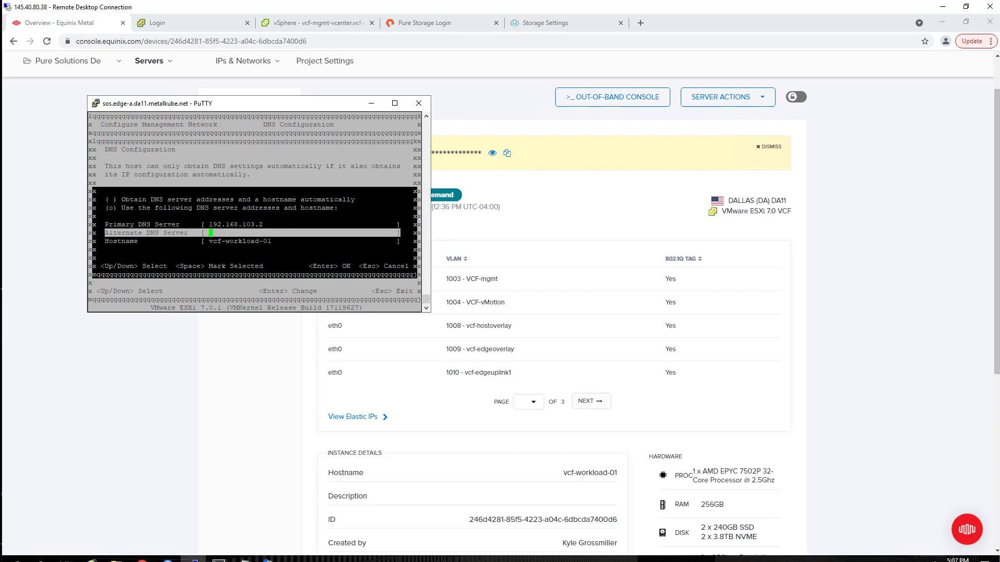
pyautogui.press('Down')
pyautogui.write('.vcf-pure')
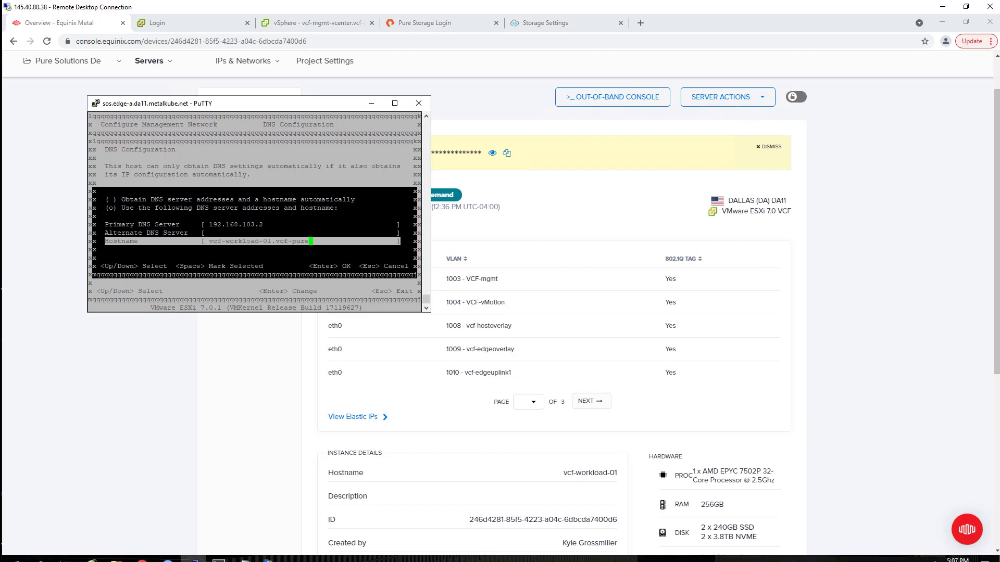
pyautogui.write('-eqx.com')
pyautogui.press('Return')
pyautogui.press('Down')
# Step: Add vcf-pure-eqx.com as a custom DNS suffix
pyautogui.press('Return')
pyautogui.write('vcf')
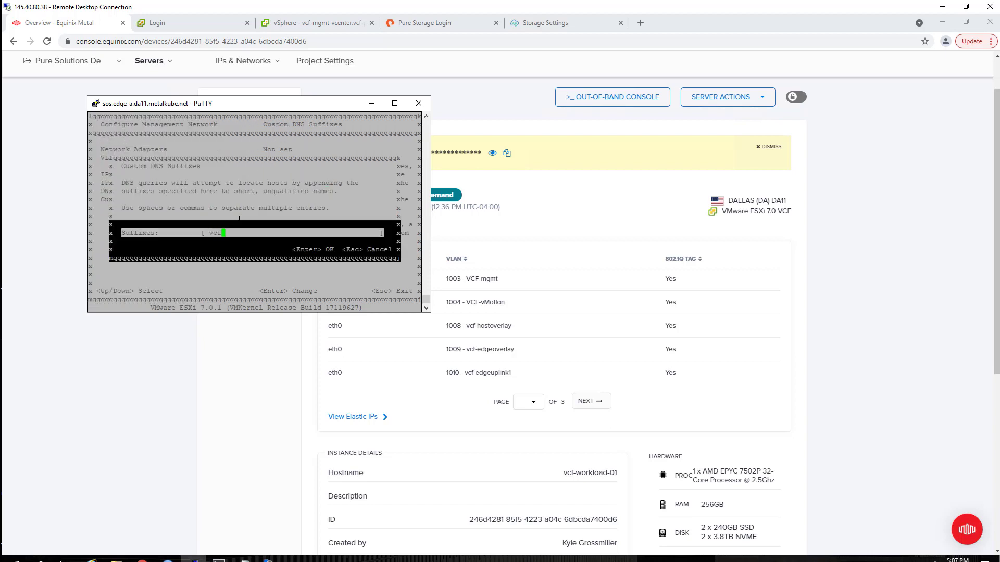
pyautogui.write('-pure-eqx.com')
pyautogui.press('Return')
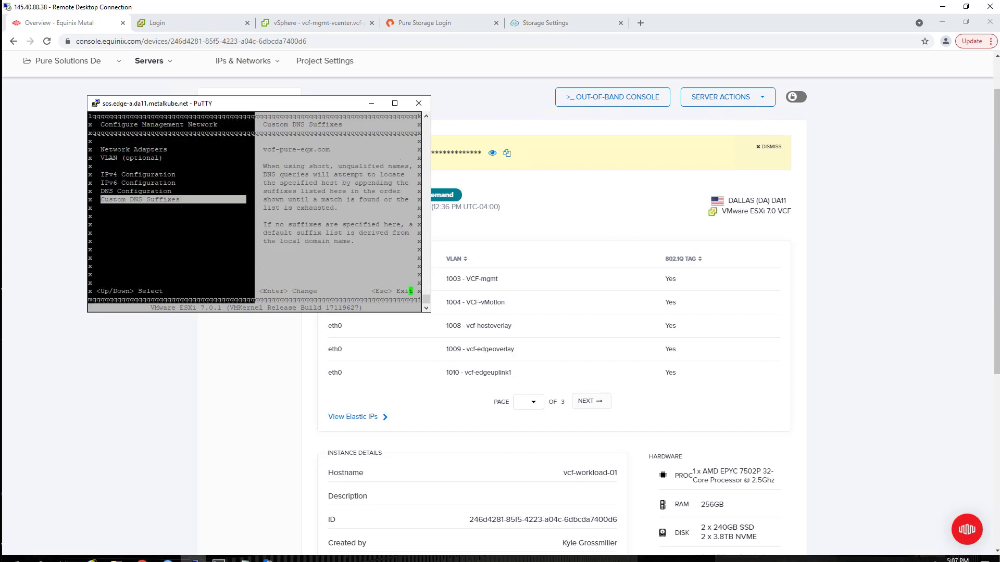
# Step: Apply the network changes, run a passing management network test, and log out of System Customization
pyautogui.press('Escape')
pyautogui.press('Escape')
pyautogui.press('Escape')
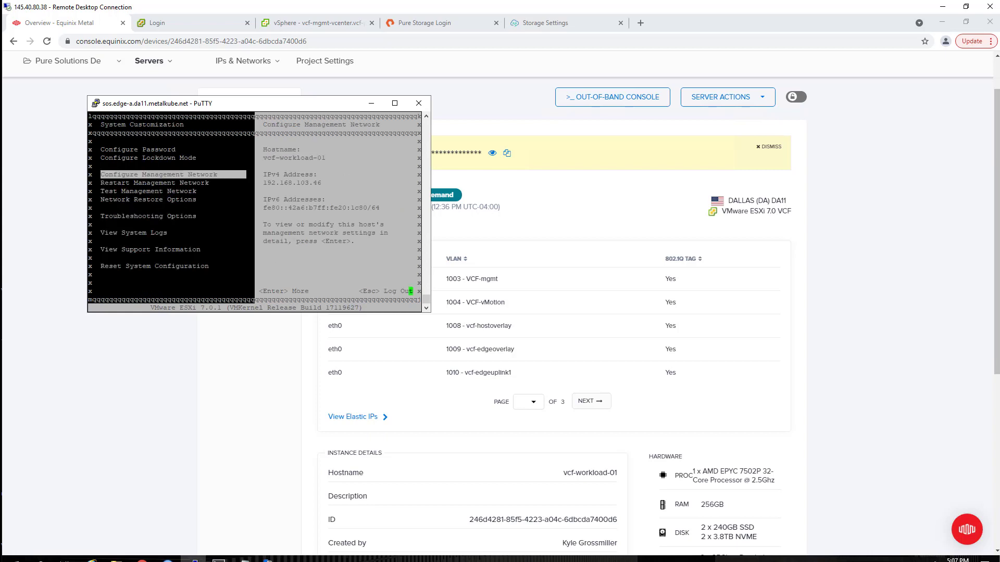
pyautogui.press('Down')
pyautogui.press('Down')
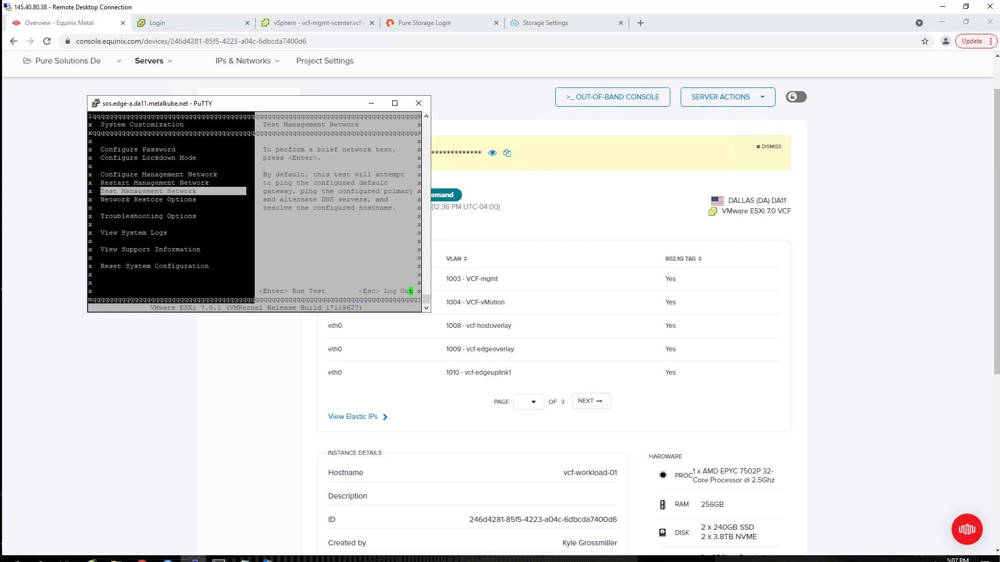
pyautogui.press('Return')
pyautogui.press('Return')
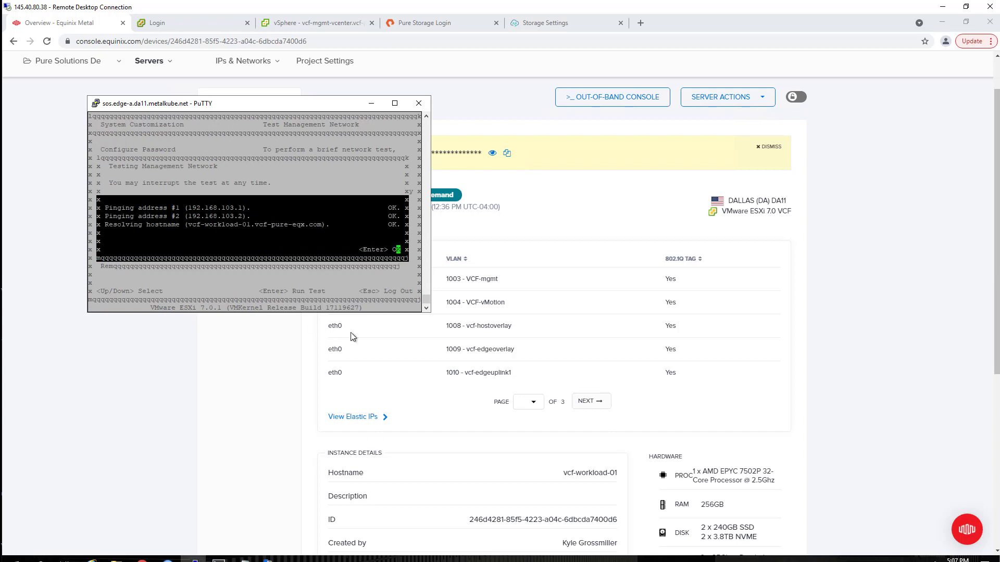
pyautogui.press('Return')
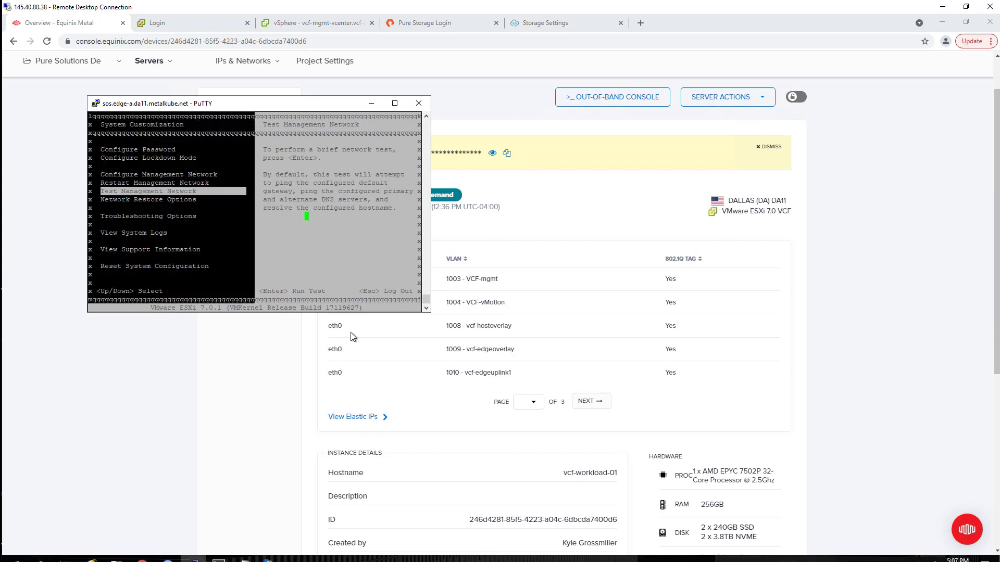
pyautogui.press('Escape')
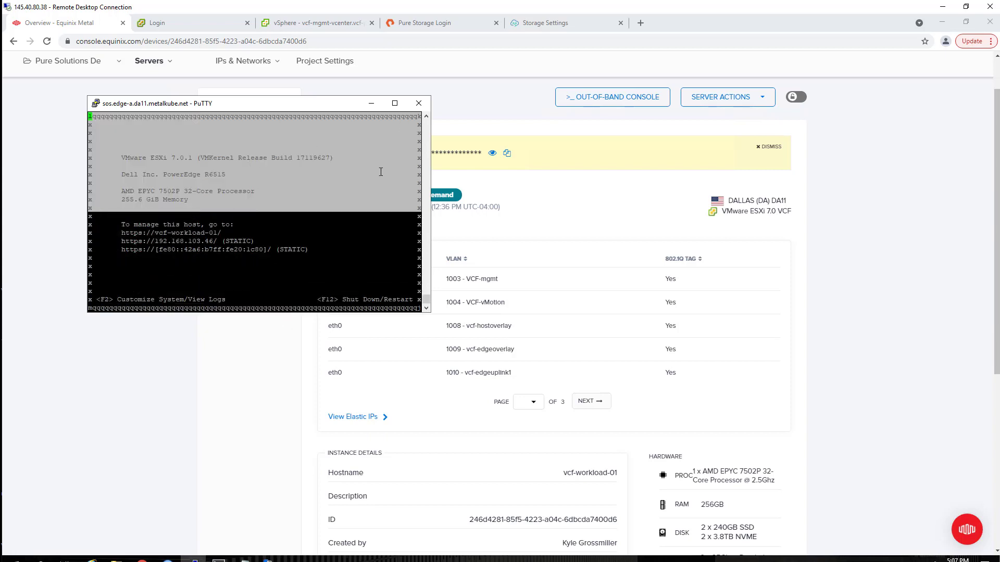